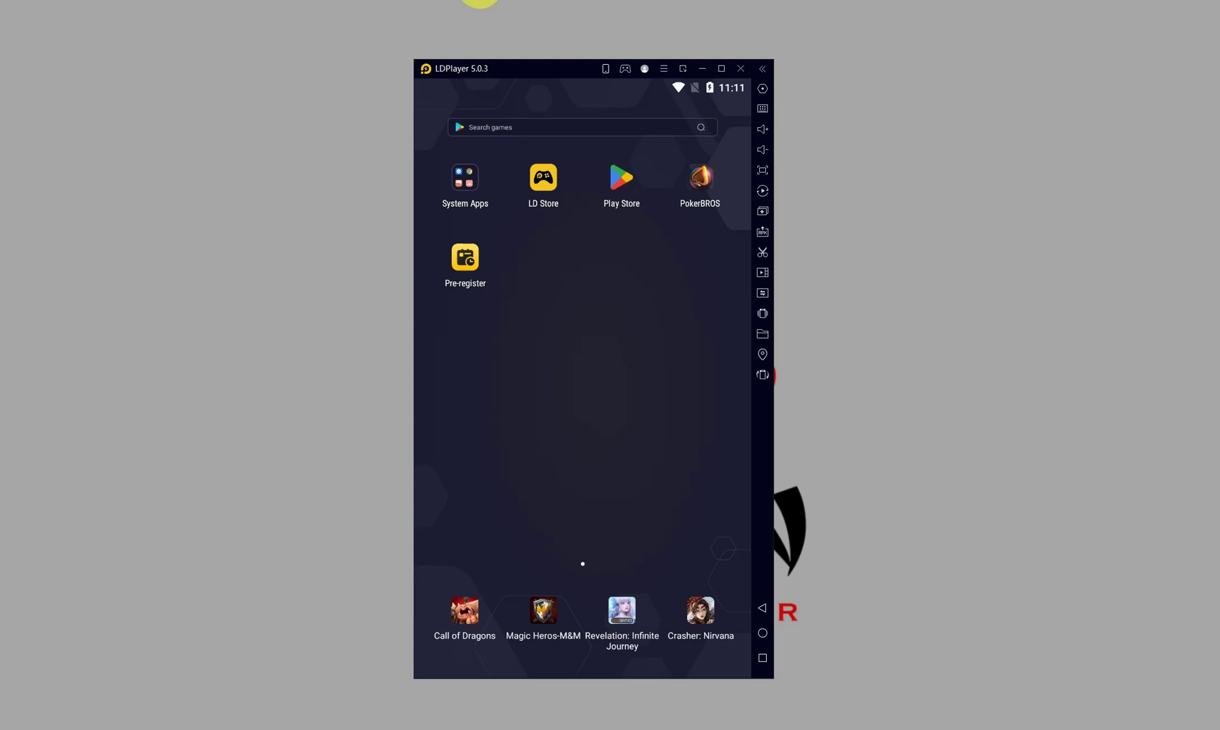
Set ADB debugging to Open remote connection in the LDPlayer settings and save them.
{"action": "left_click", "coordinate": [763, 90]}
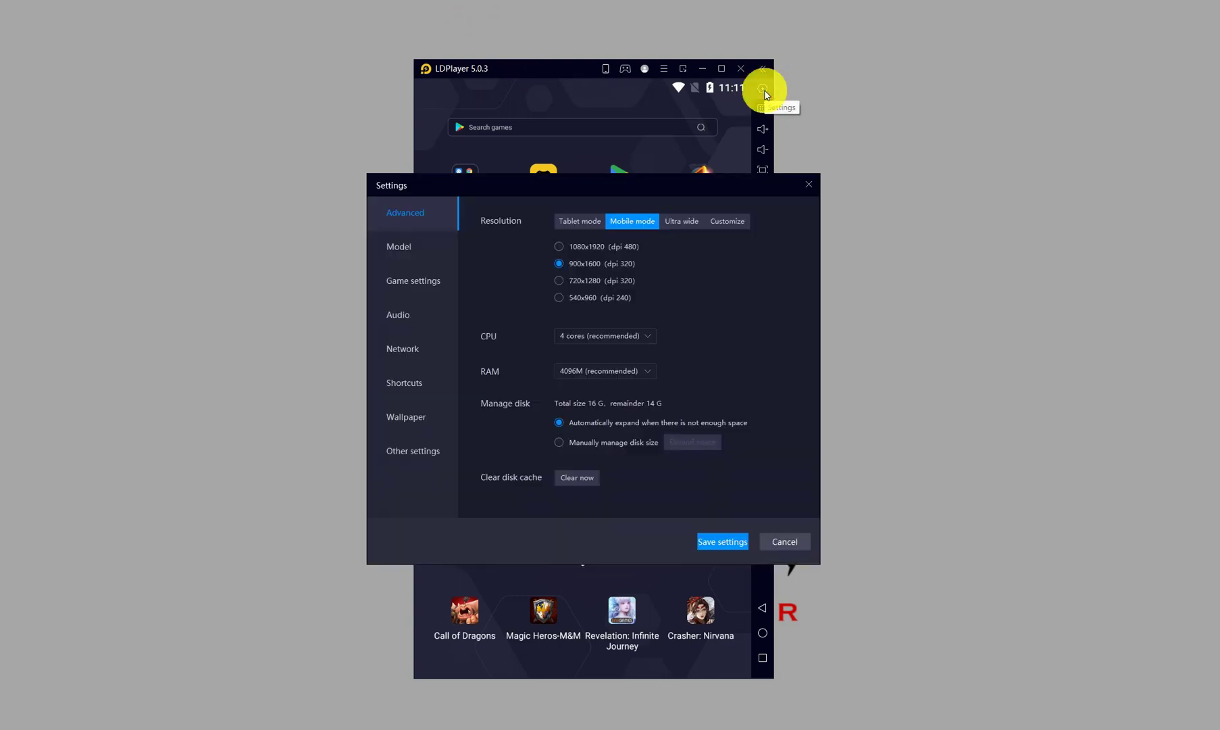
{"action": "left_click_drag", "start_coordinate": [637, 176], "coordinate": [628, 166]}
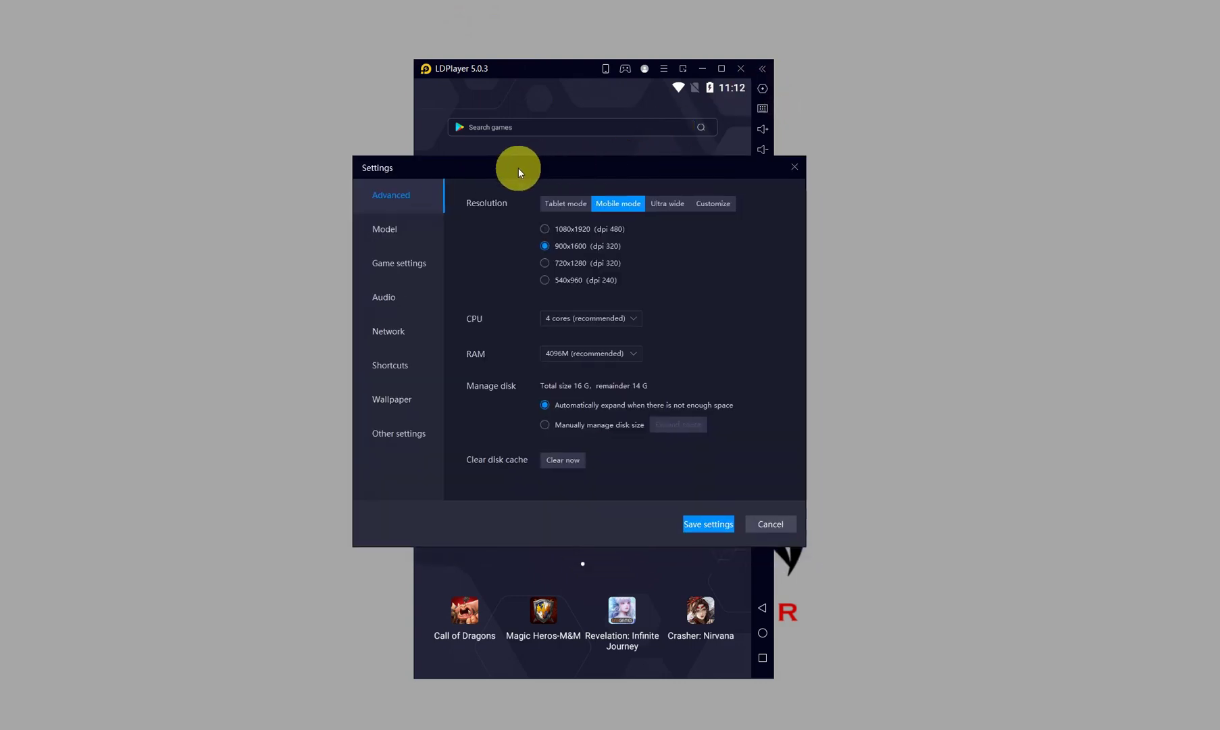
{"action": "left_click", "coordinate": [403, 440]}
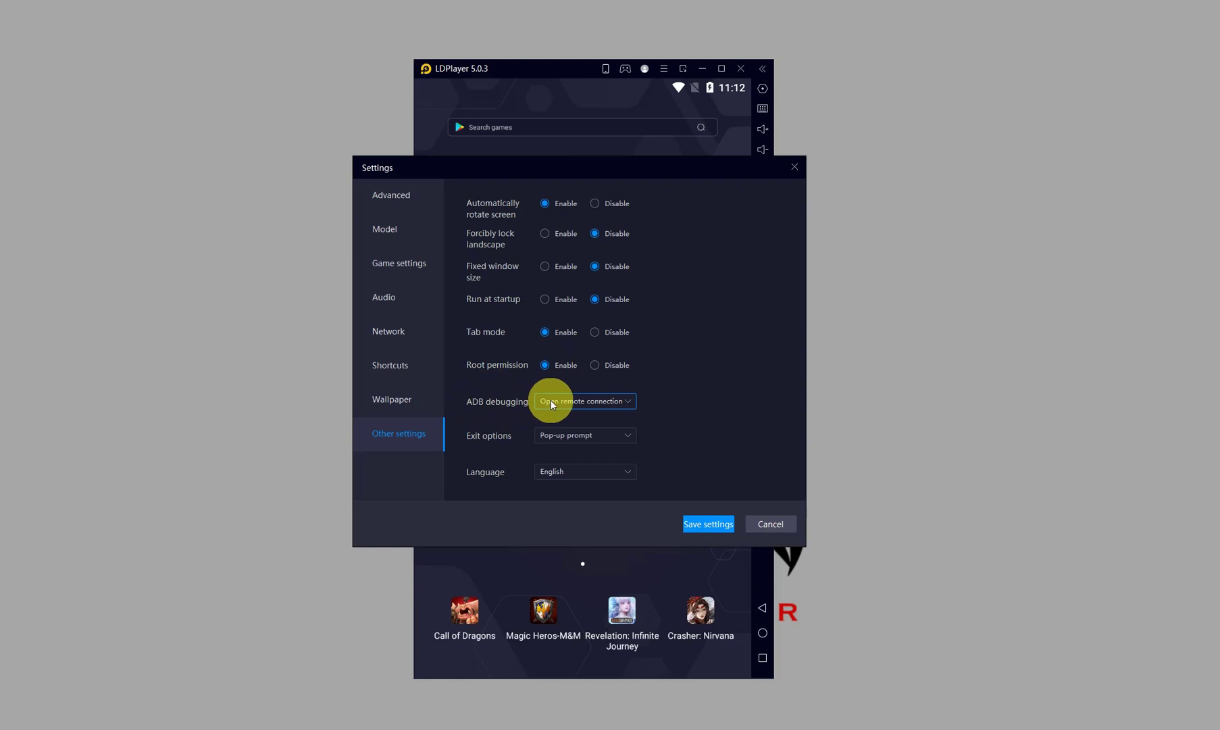
{"action": "left_click", "coordinate": [615, 403]}
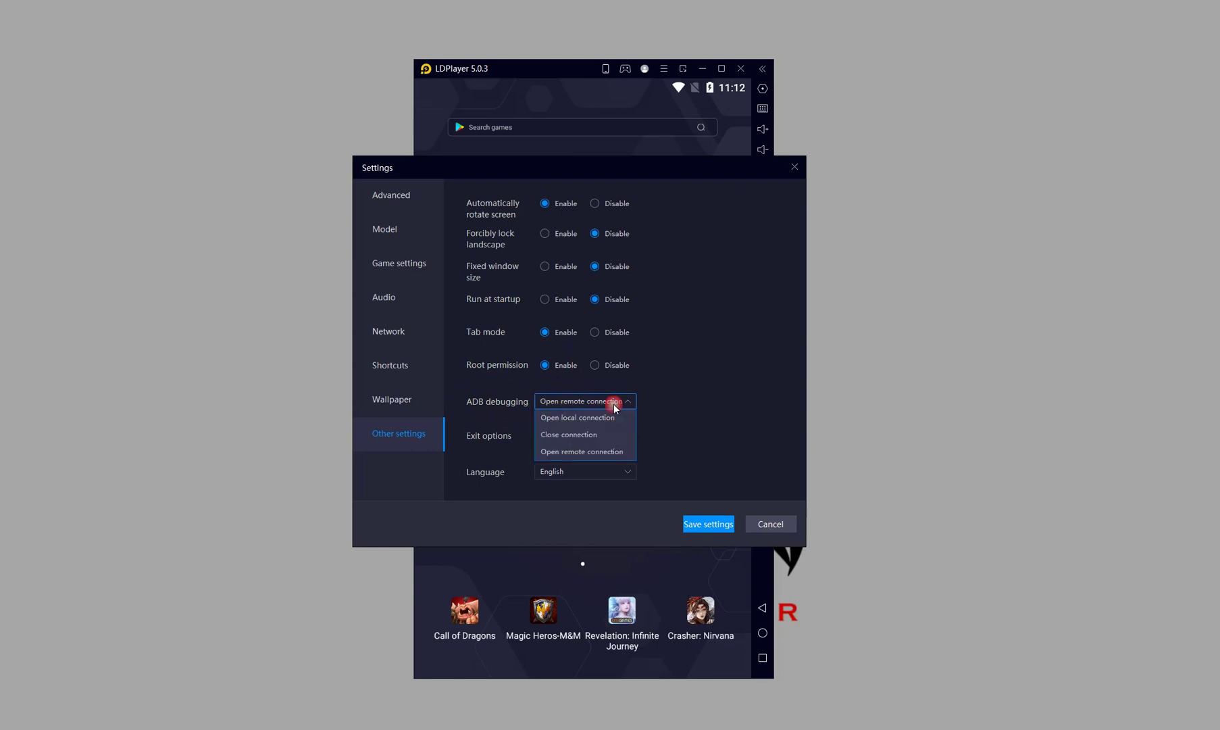
{"action": "left_click", "coordinate": [601, 453]}
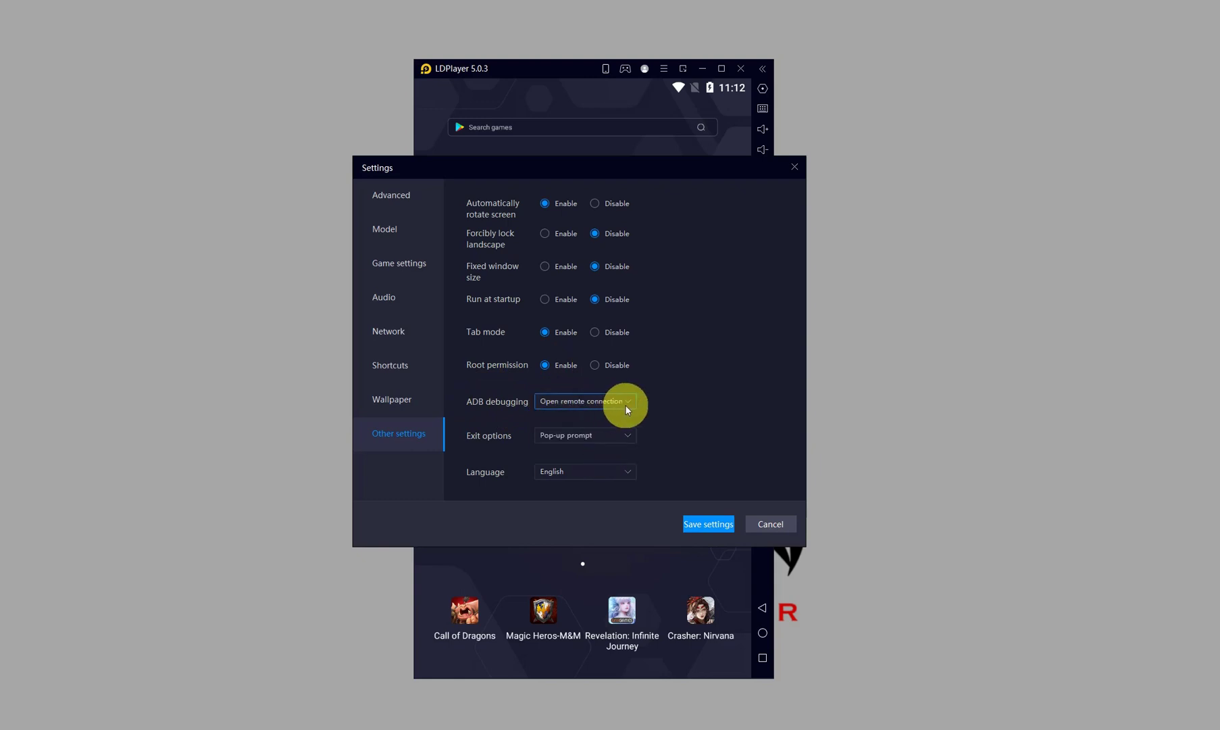
{"action": "left_click", "coordinate": [710, 523]}
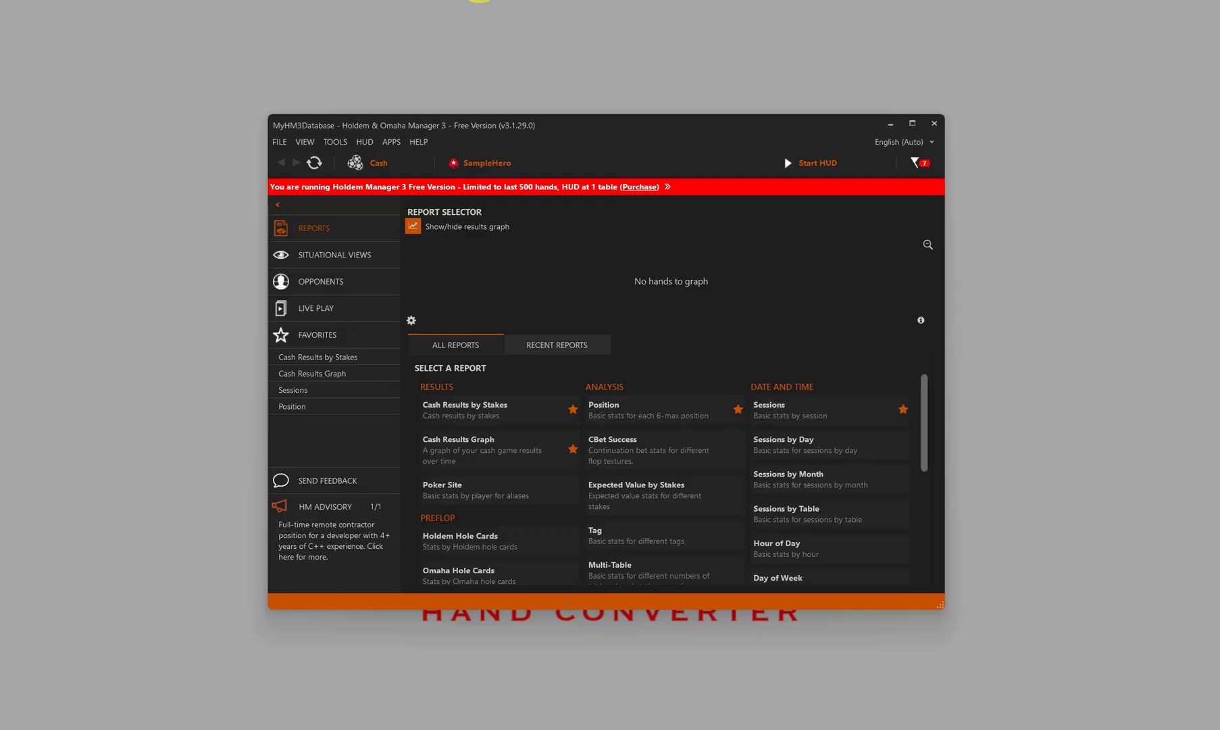
Switch to Holdem Manager 3 and add PokerBros to the active sites in its poker site settings.
{"action": "left_click", "coordinate": [334, 141]}
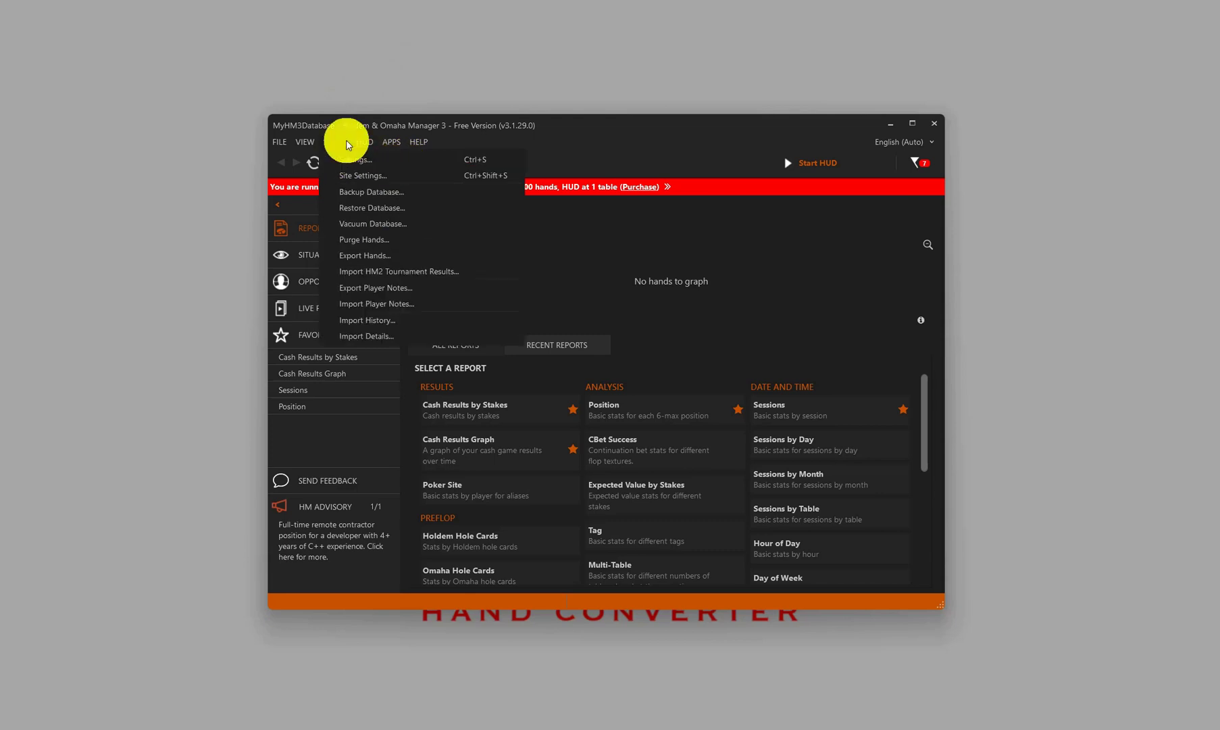
{"action": "left_click", "coordinate": [399, 177]}
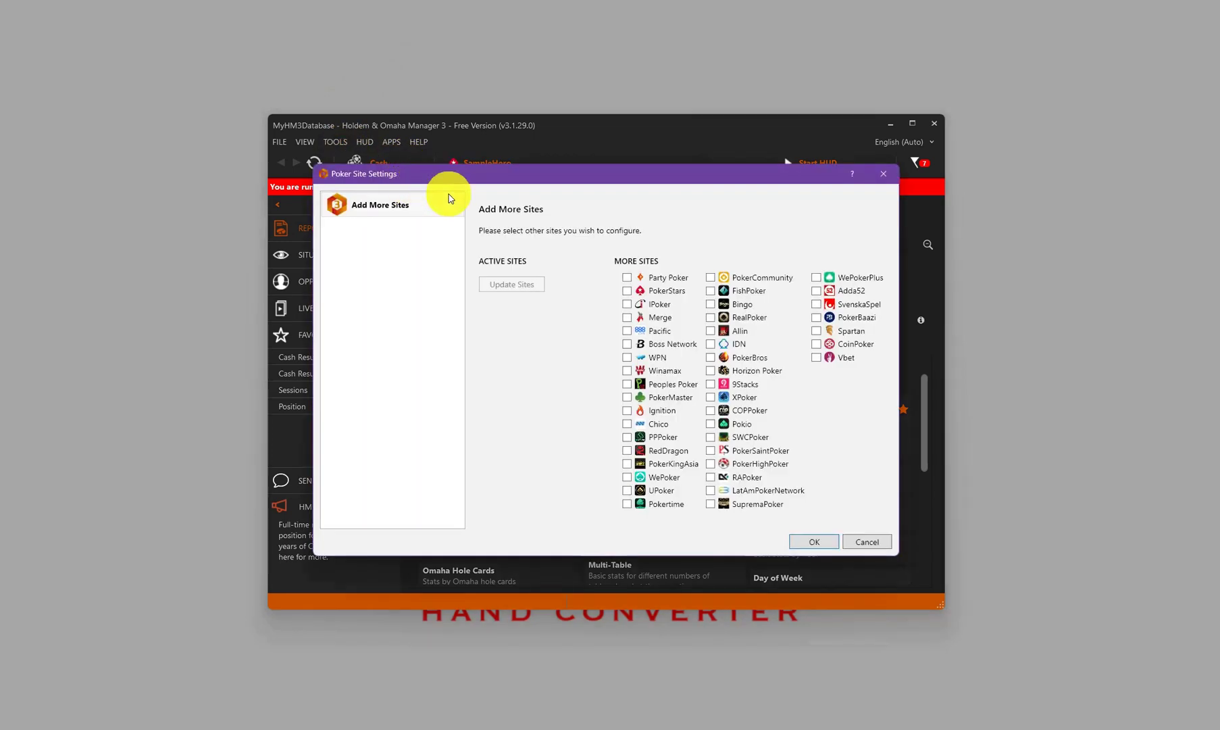
{"action": "left_click", "coordinate": [356, 206]}
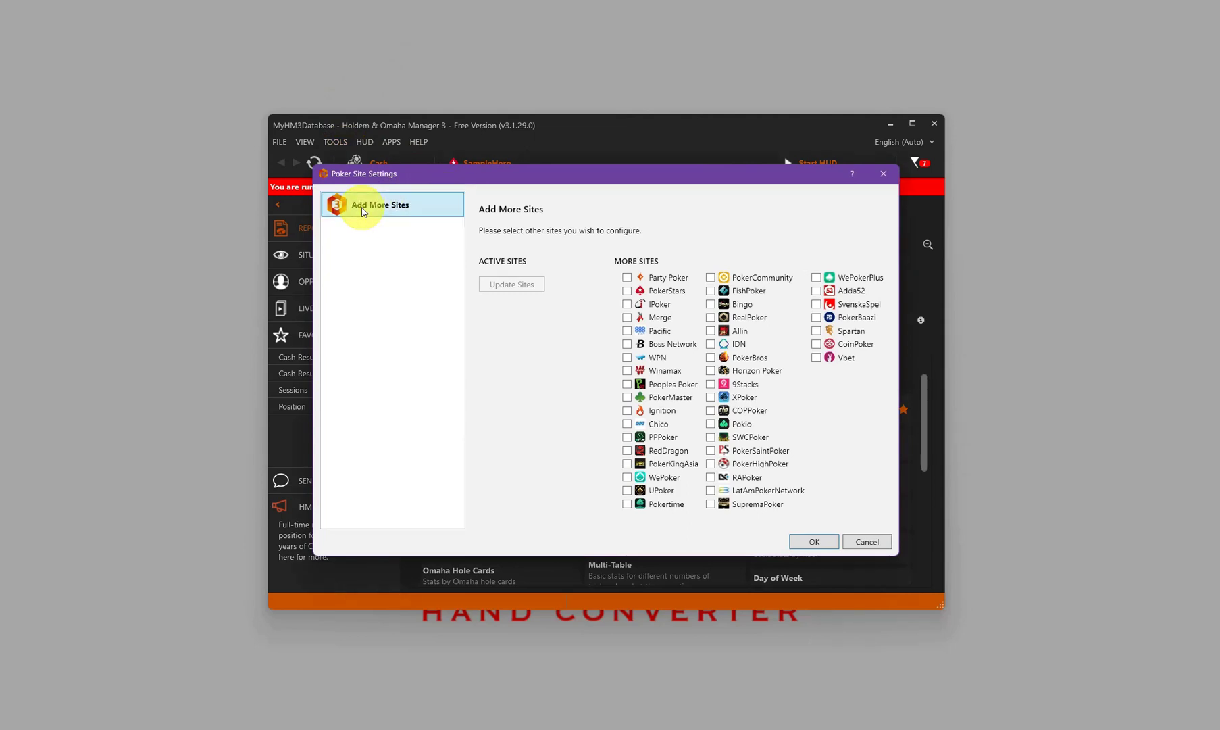
{"action": "left_click", "coordinate": [711, 358]}
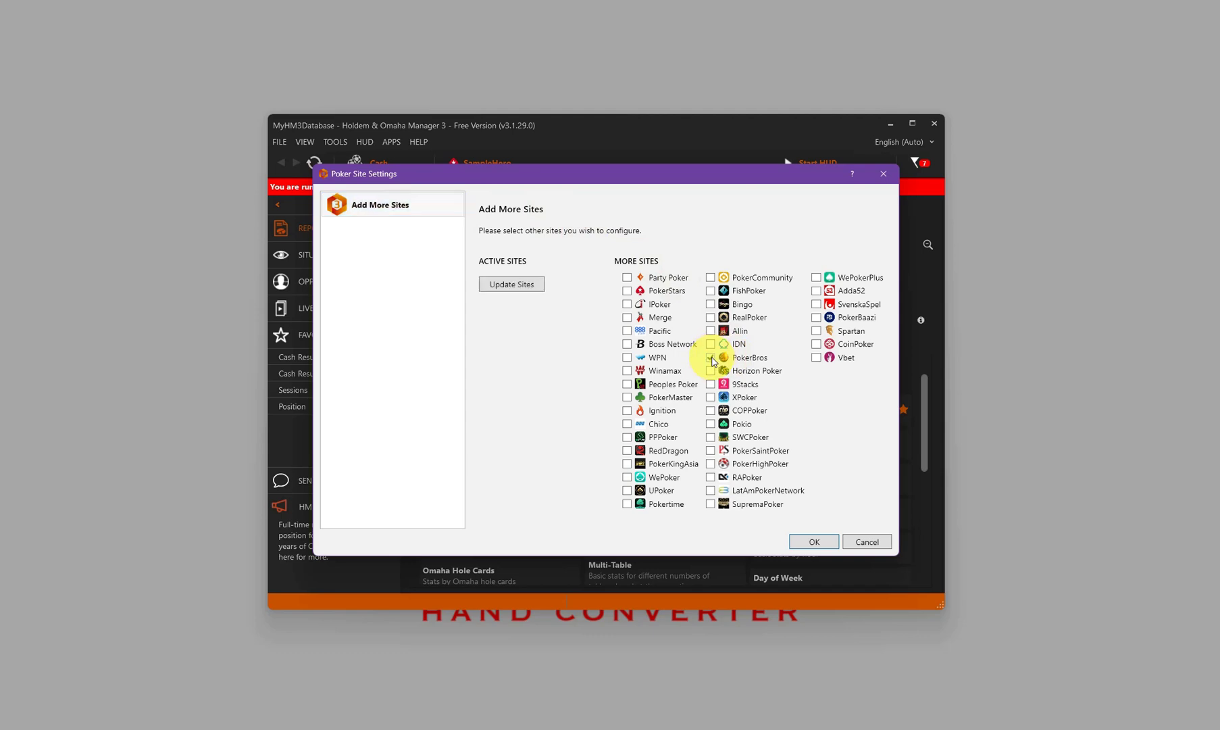
{"action": "left_click", "coordinate": [528, 287]}
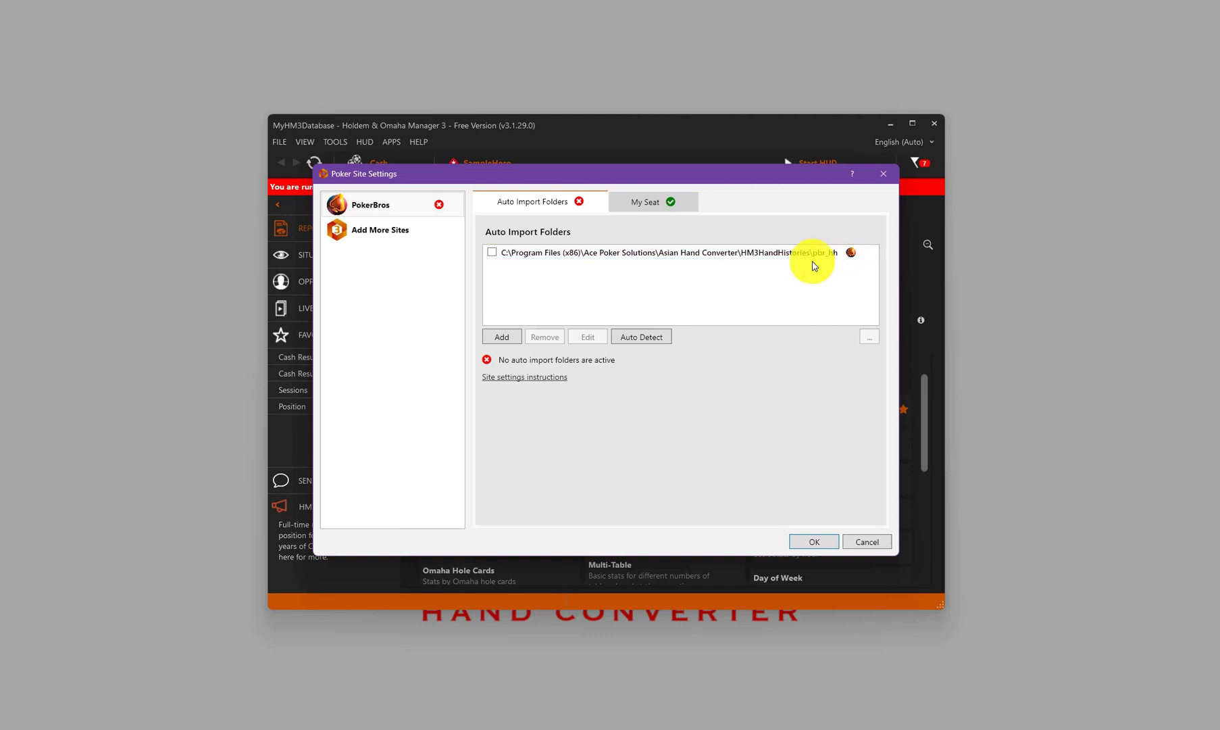
Enable the HM3HandHistories\pbr_hh auto import folder for PokerBros and run auto detection of import folders.
{"action": "left_click", "coordinate": [493, 254]}
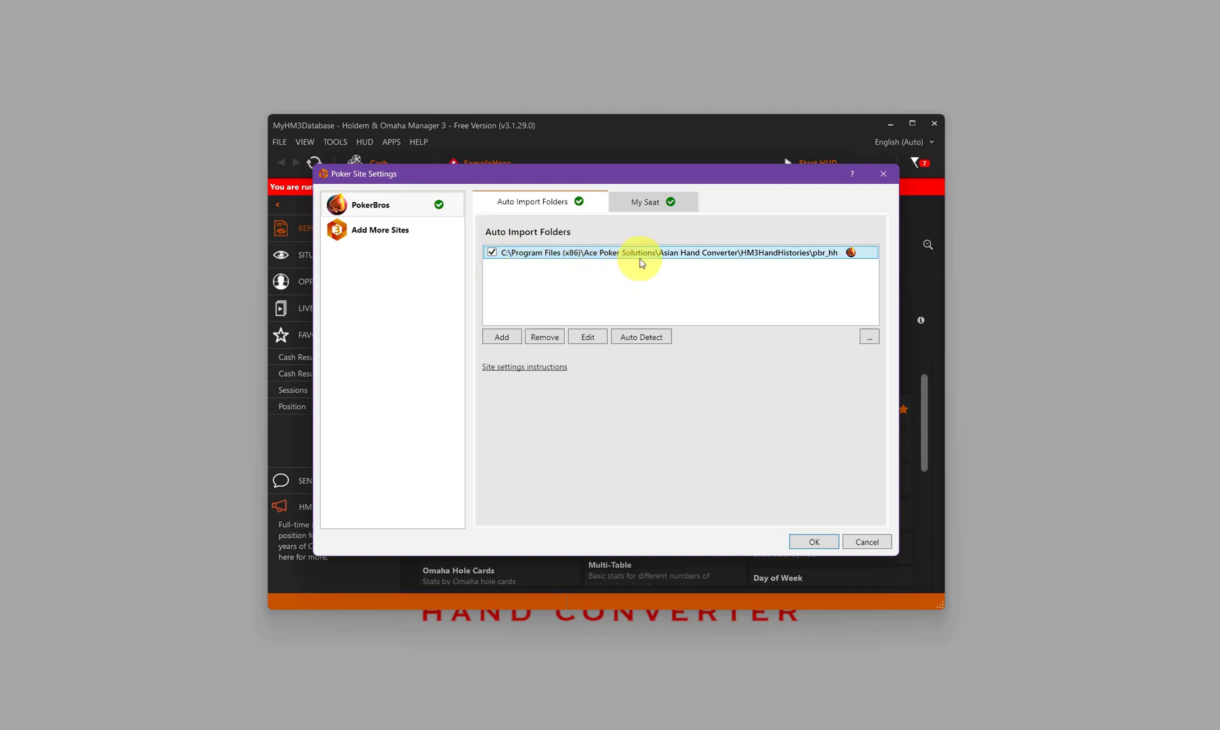
{"action": "left_click", "coordinate": [654, 338]}
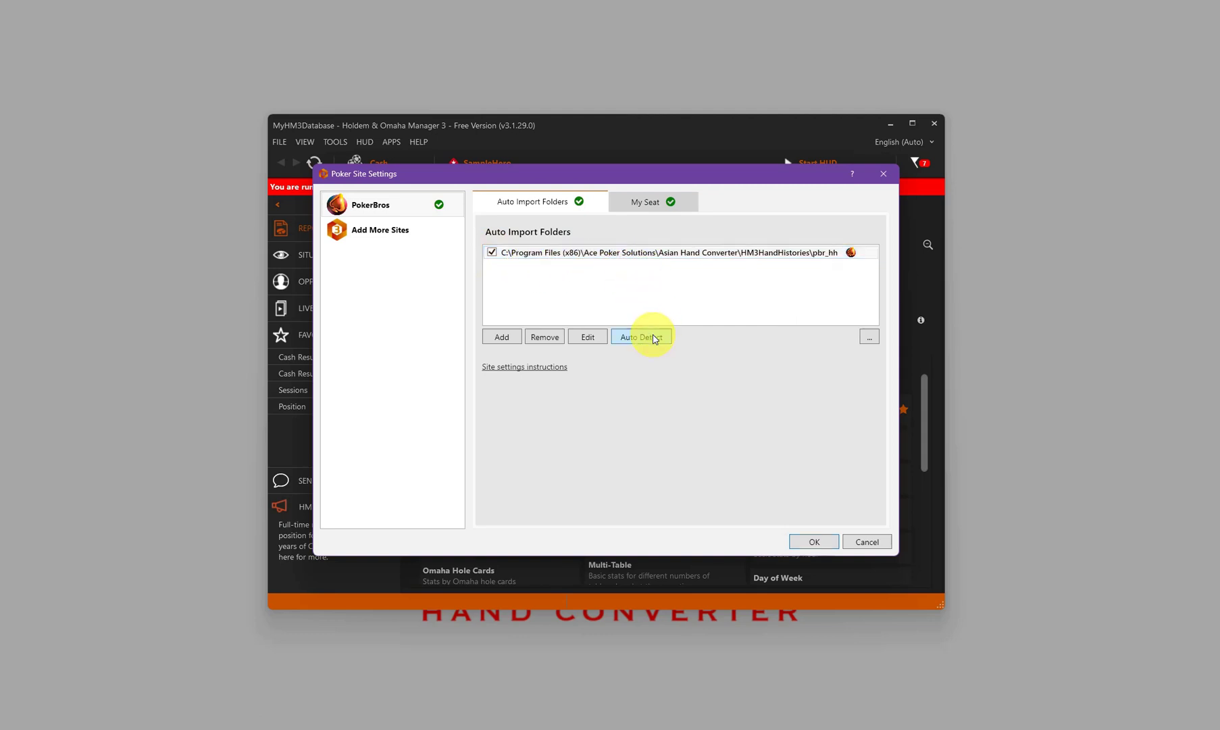
{"action": "left_click", "coordinate": [514, 337]}
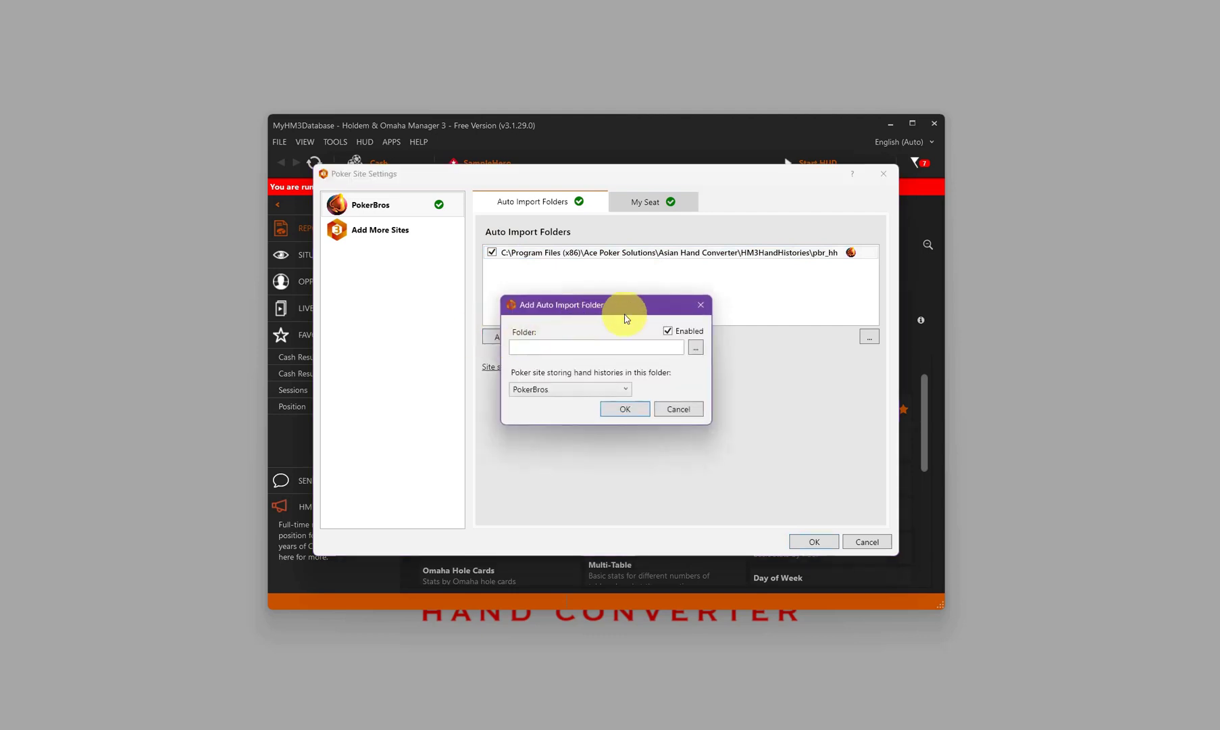
{"action": "left_click", "coordinate": [694, 350]}
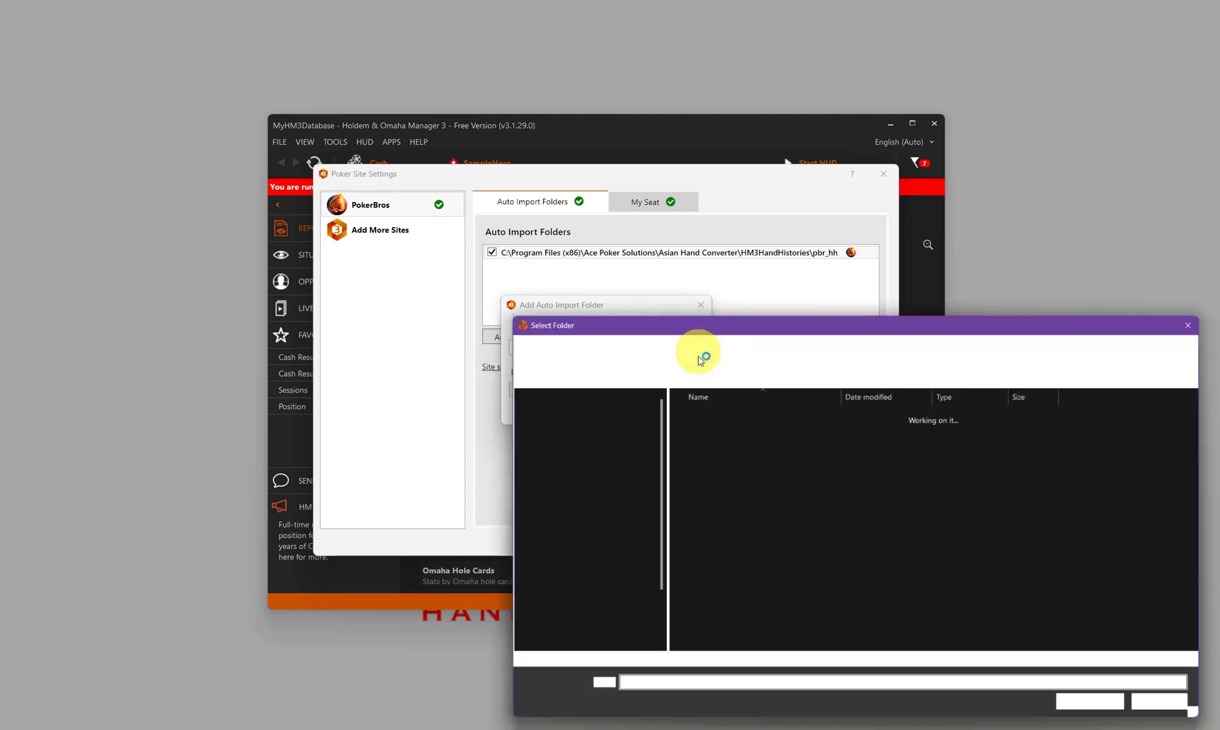
{"action": "left_click_drag", "start_coordinate": [688, 334], "coordinate": [525, 321]}
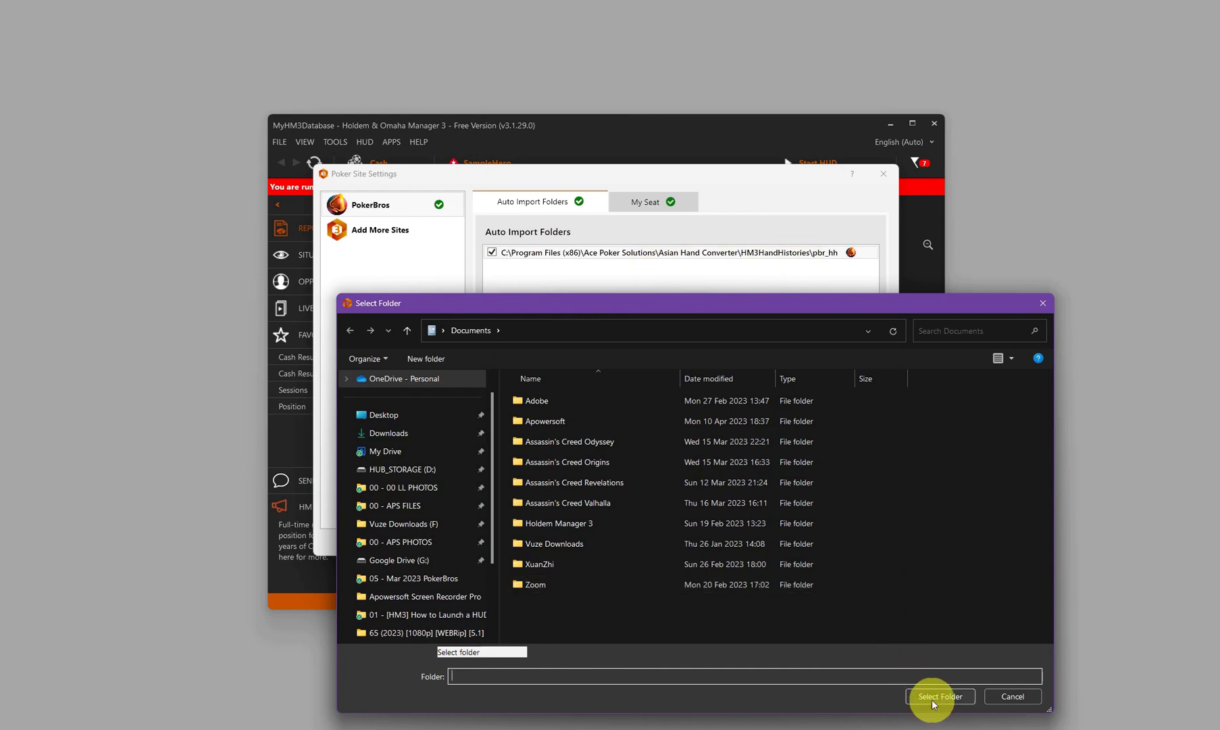
{"action": "left_click", "coordinate": [1010, 696]}
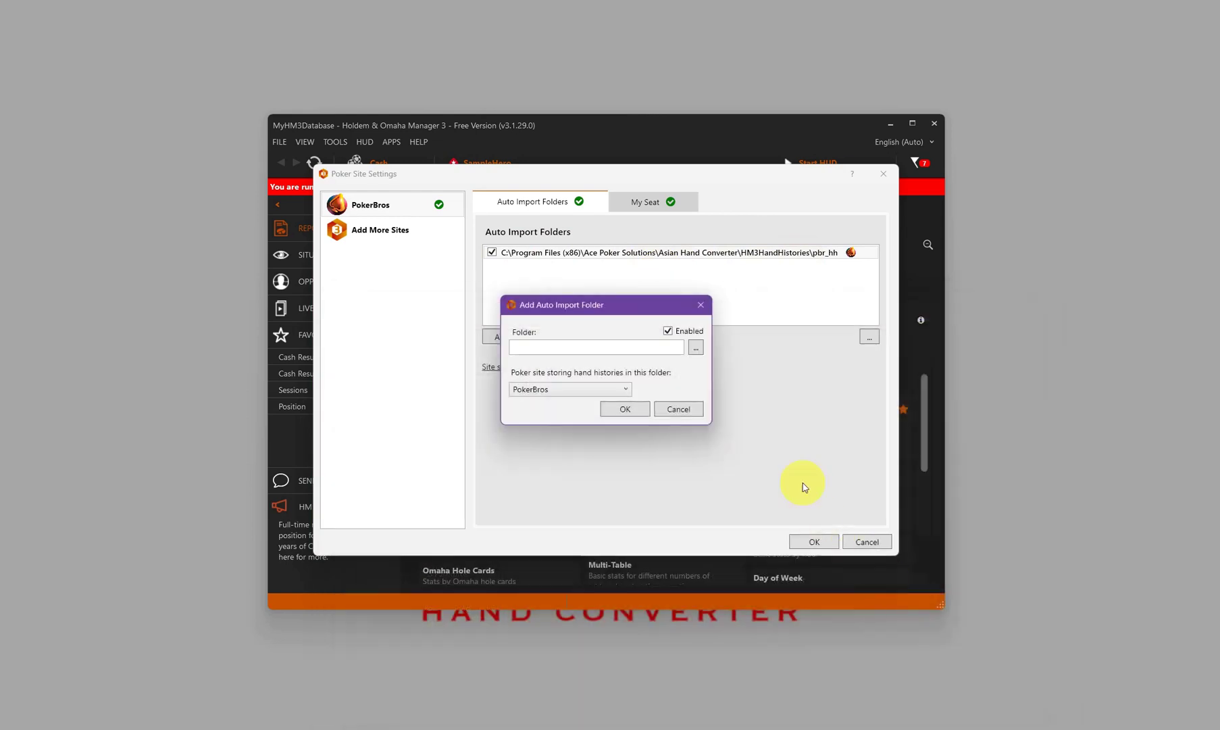
{"action": "left_click", "coordinate": [678, 410]}
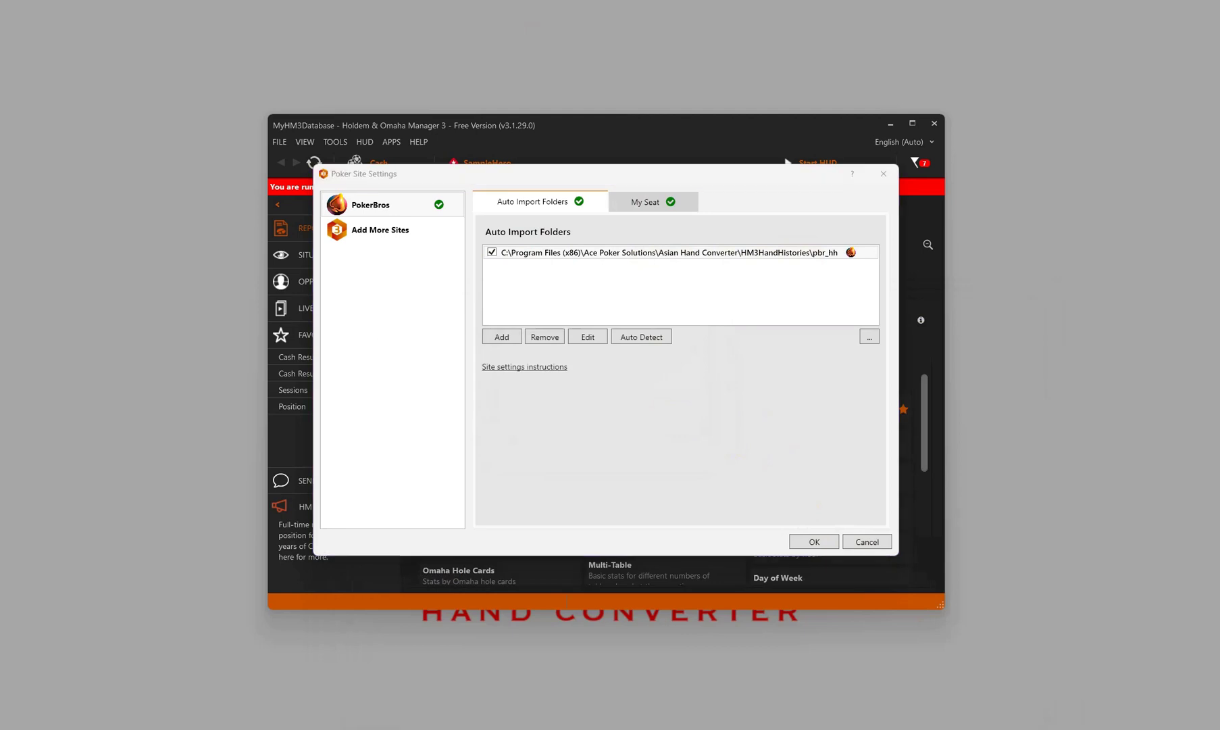
Save the poker site settings and start the HUD.
{"action": "left_click", "coordinate": [797, 540]}
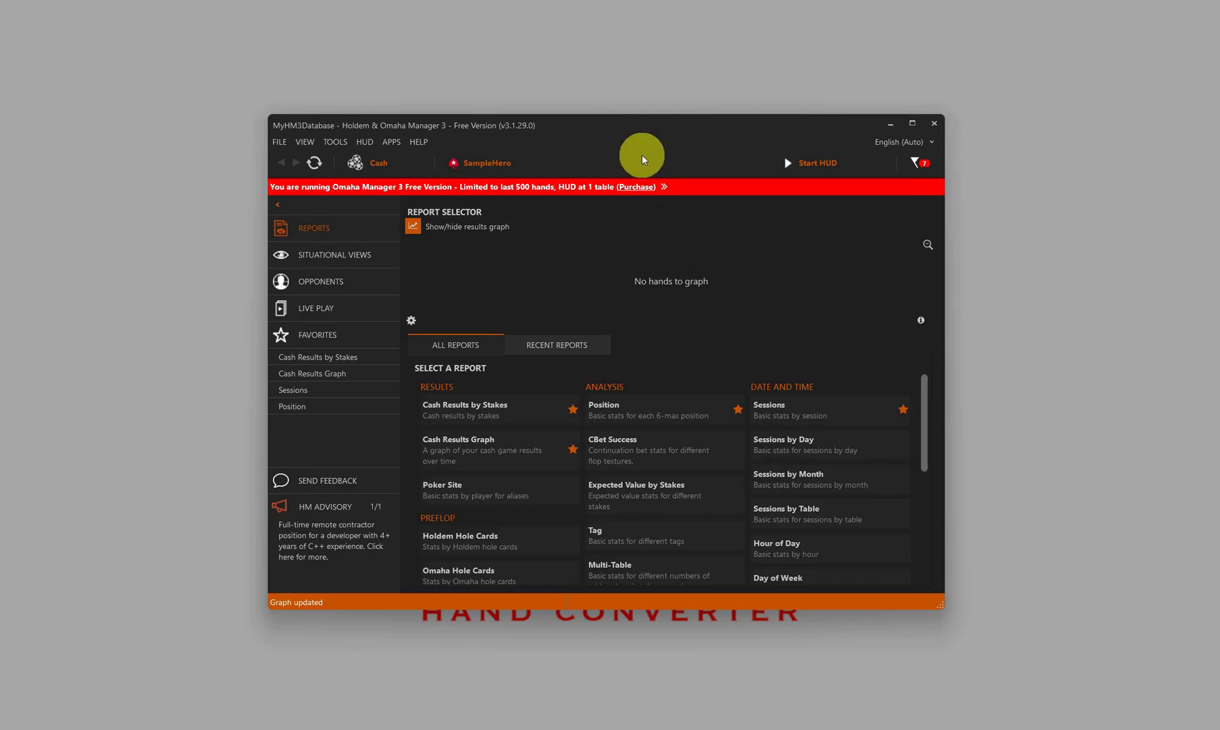
{"action": "left_click", "coordinate": [844, 166]}
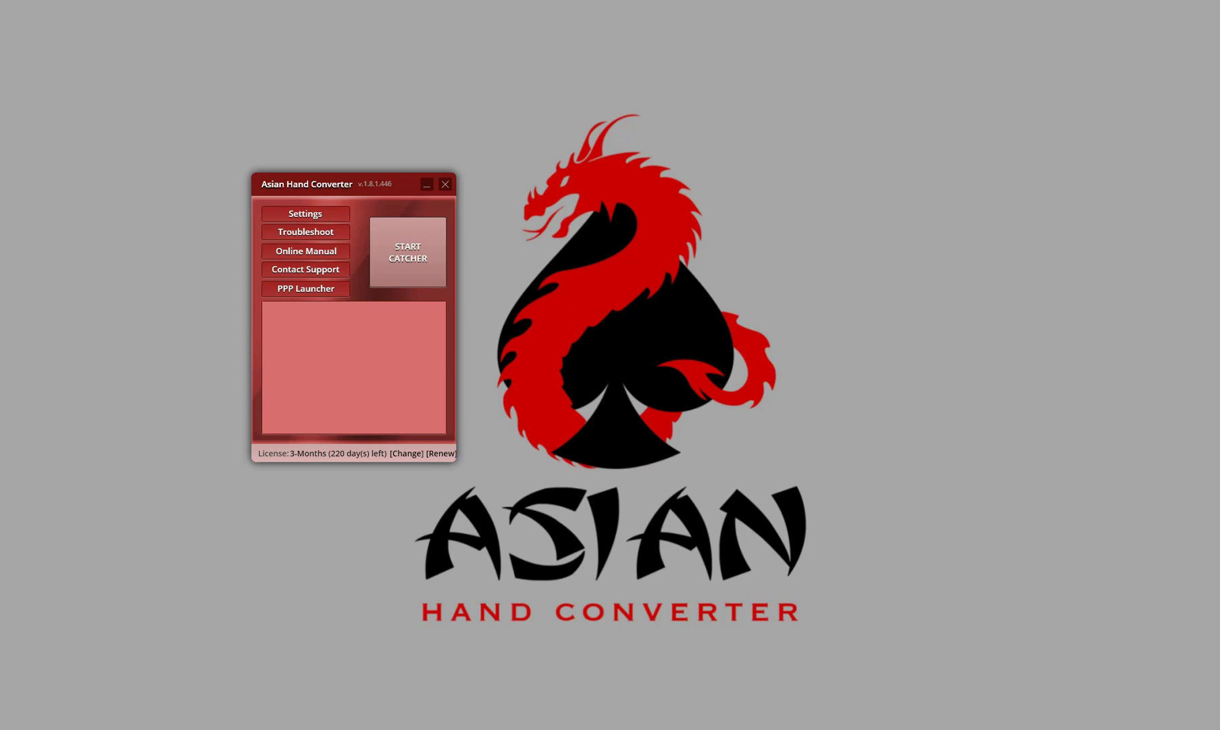
Switch to Asian Hand Converter, check its database, output format, emulator and supported site settings, and apply them.
{"action": "left_click", "coordinate": [313, 212]}
{"action": "left_click_drag", "start_coordinate": [389, 149], "coordinate": [645, 150]}
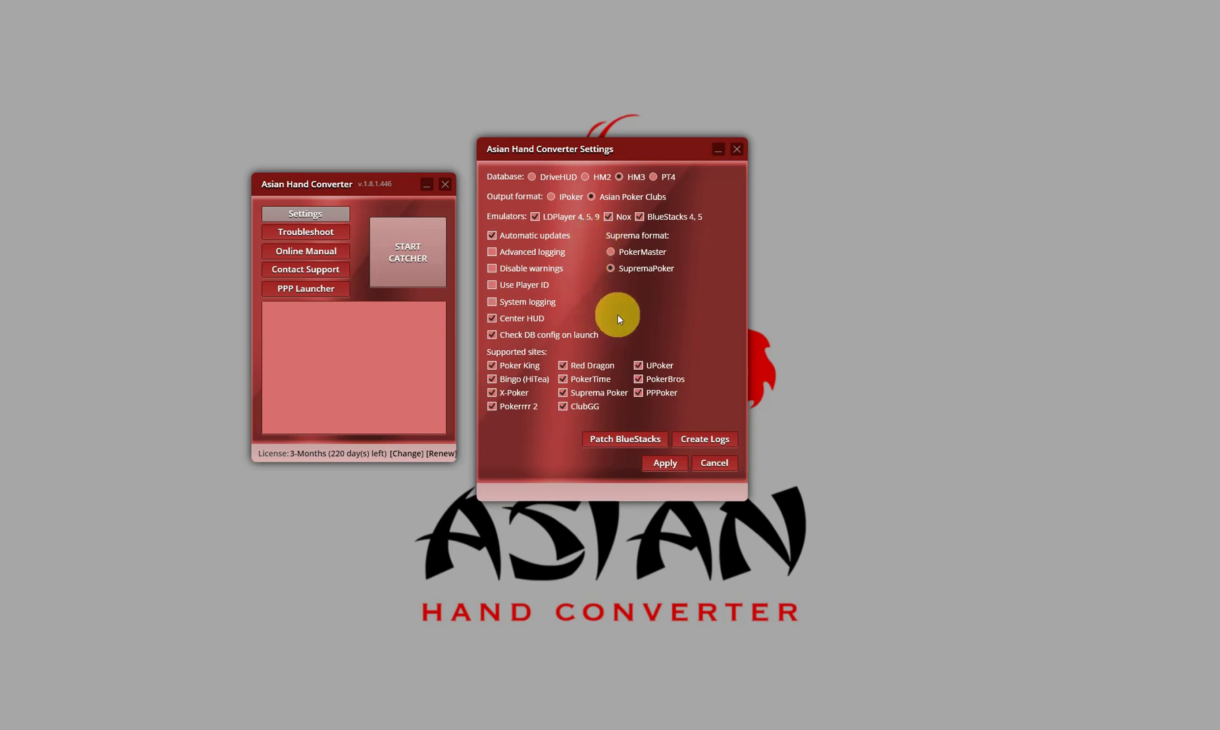
{"action": "left_click", "coordinate": [658, 464]}
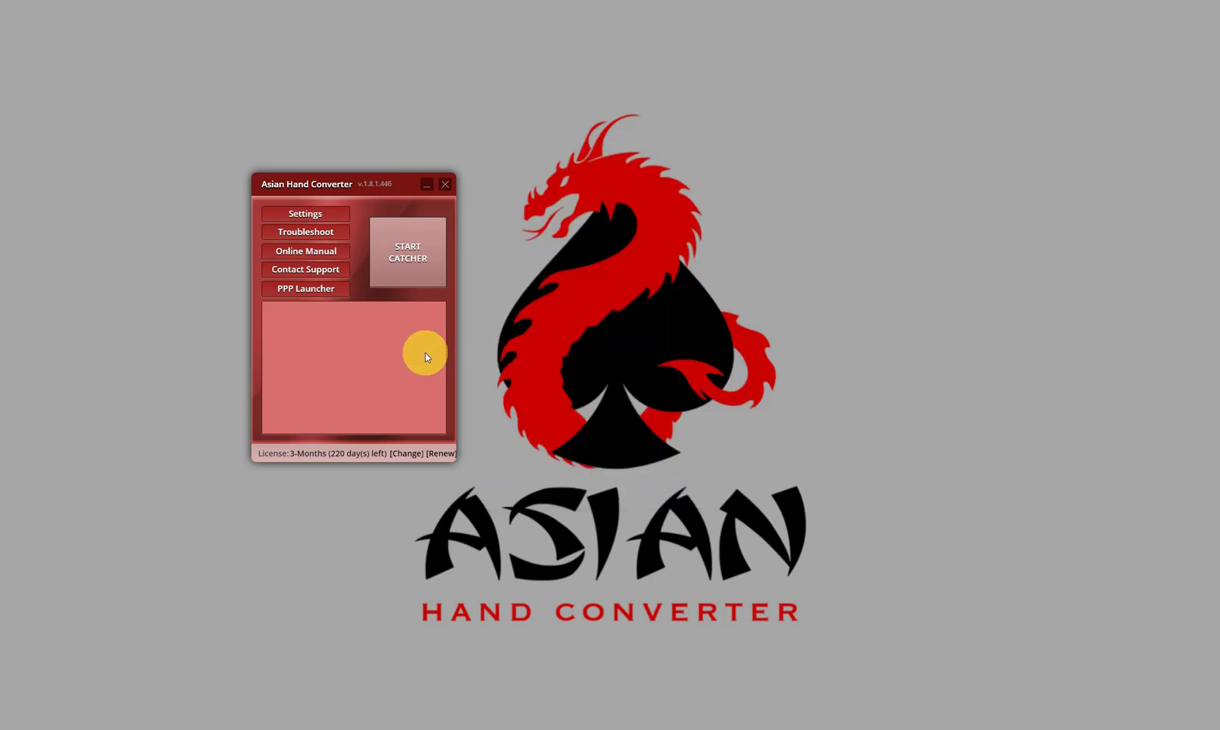
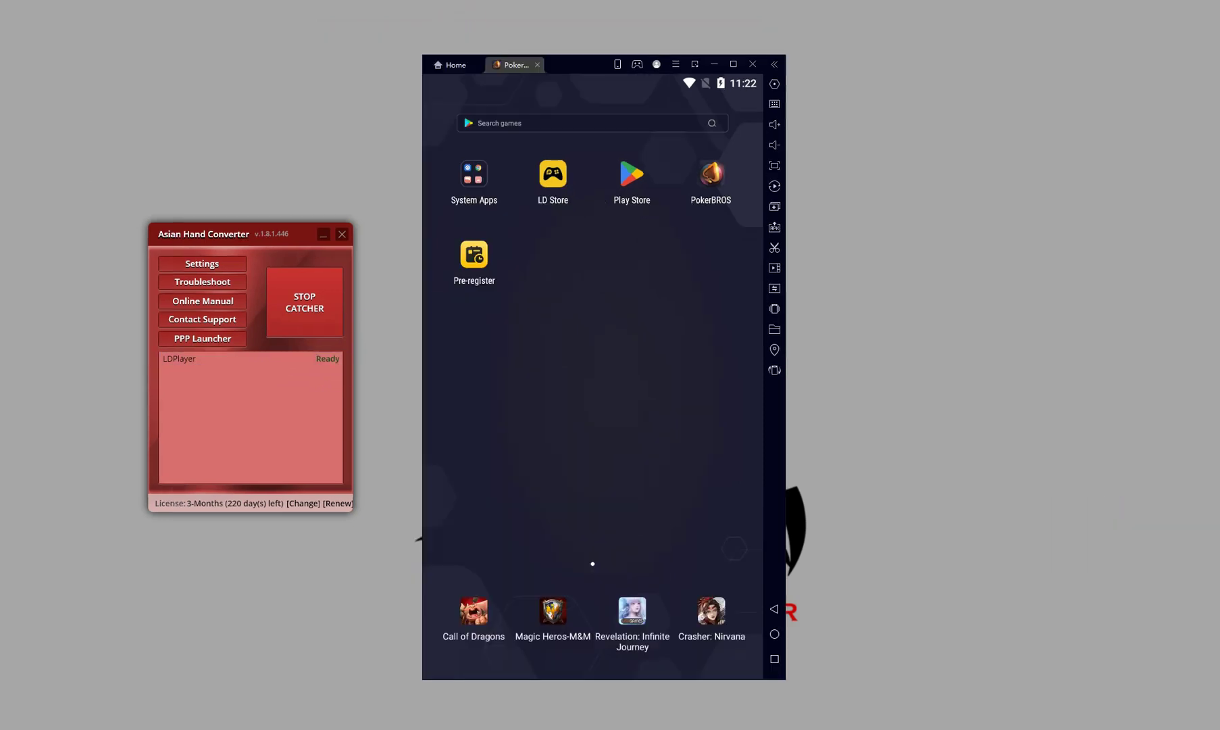
Switch to LDPlayer, launch PokerBROS and enter the APStestClub1 club.
{"action": "left_click", "coordinate": [715, 177]}
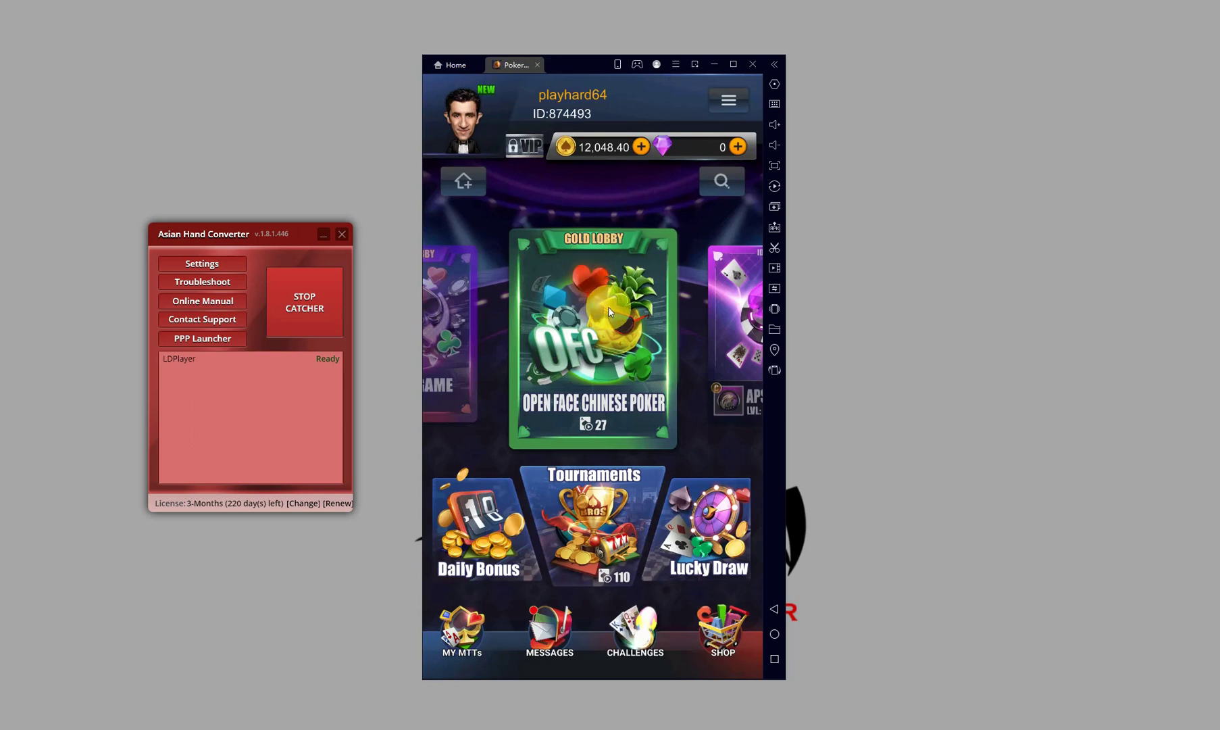
{"action": "left_click_drag", "start_coordinate": [646, 300], "coordinate": [545, 290]}
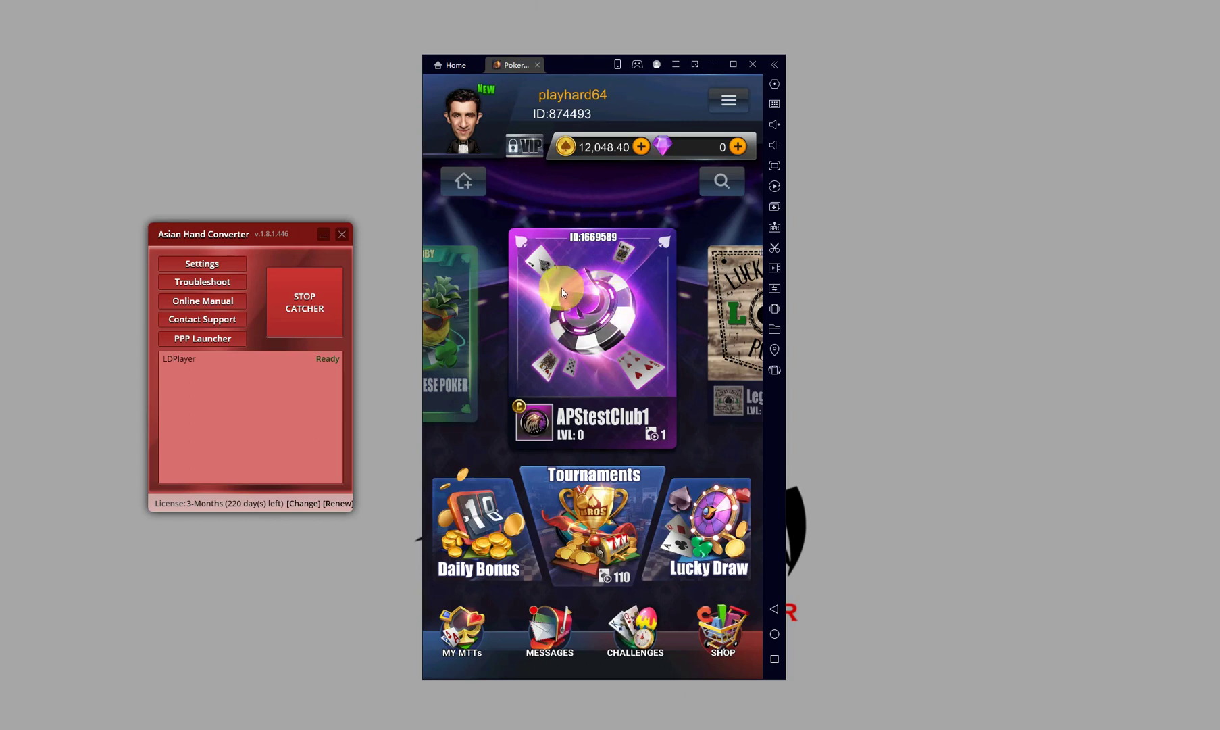
{"action": "left_click", "coordinate": [594, 315]}
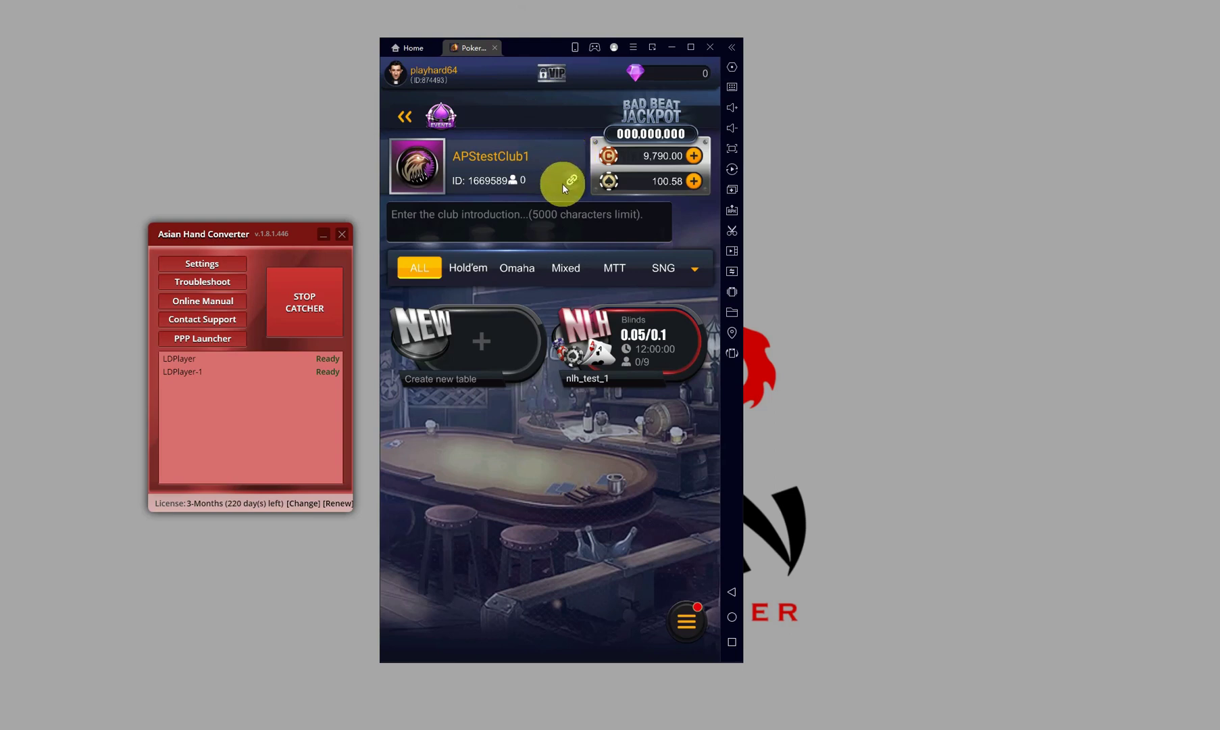
Take the front seat at the nlh_test_1 table and fold the small blind's hand in the second emulator.
{"action": "left_click", "coordinate": [664, 348]}
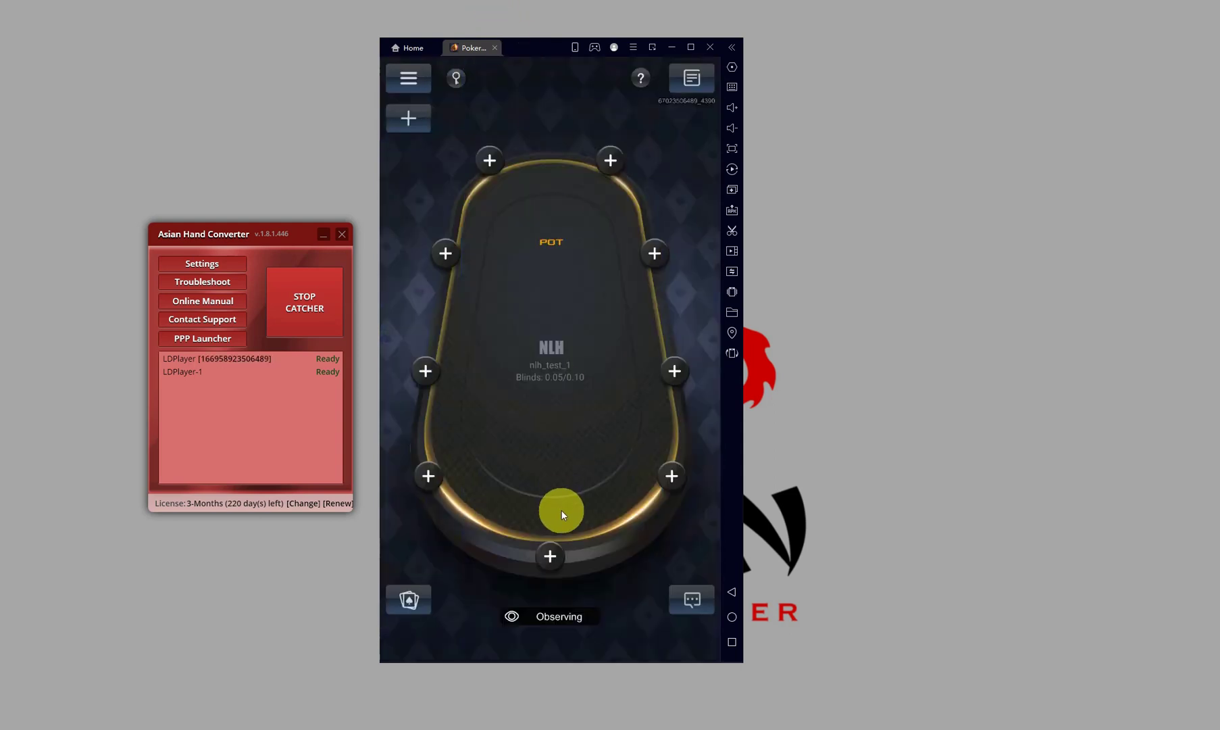
{"action": "left_click", "coordinate": [552, 549]}
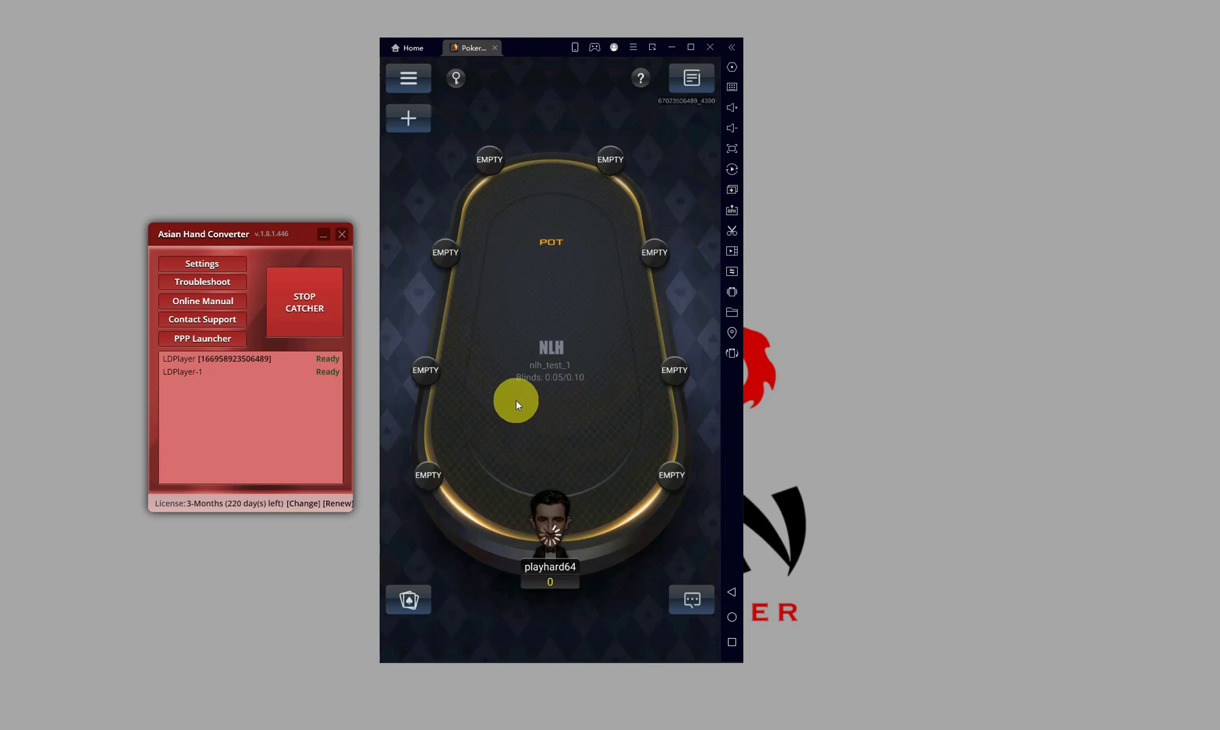
{"action": "left_click", "coordinate": [551, 473]}
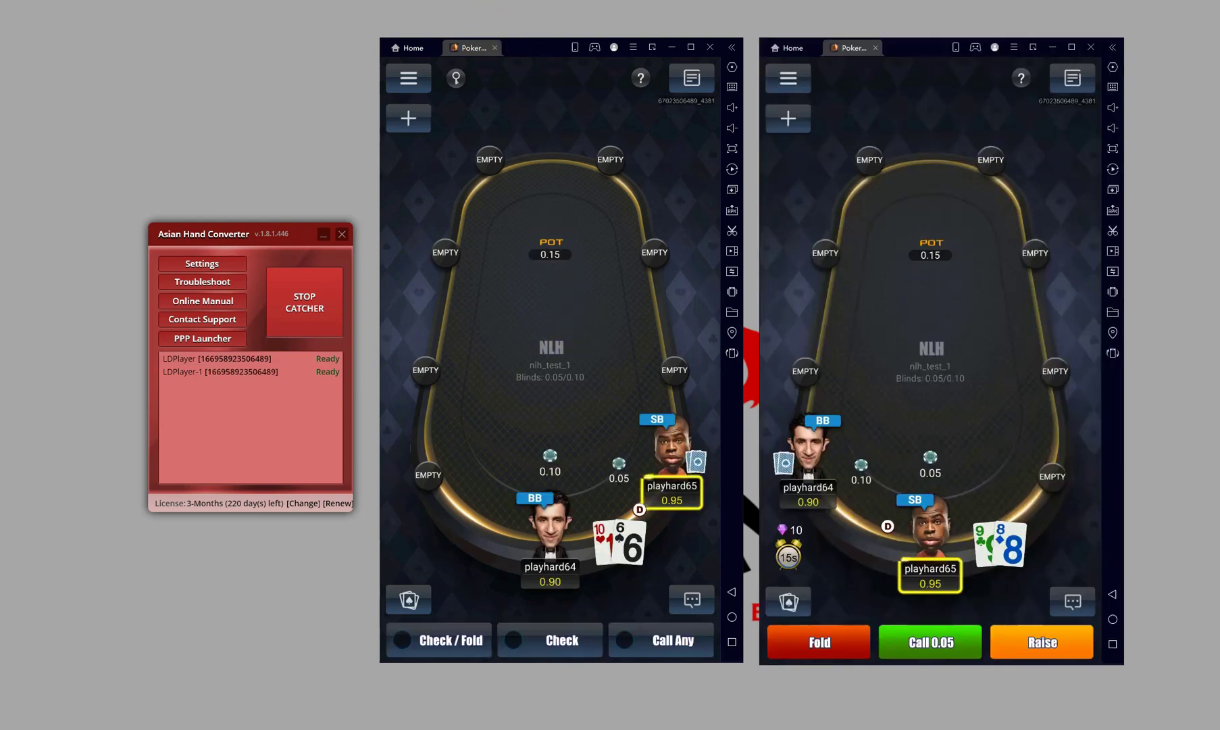
{"action": "left_click", "coordinate": [849, 646]}
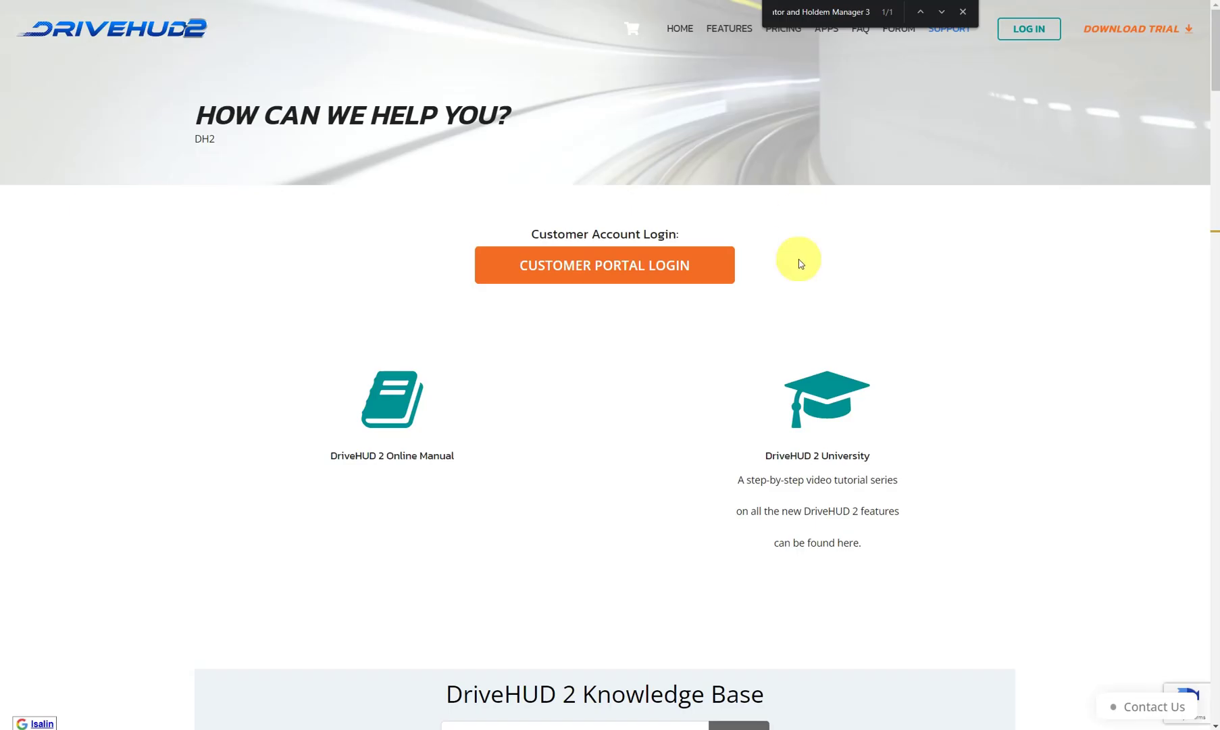
Look through the DriveHUD 2 support page's knowledge base articles as far as the support message form.
{"action": "scroll", "coordinate": [701, 287], "scroll_direction": "down", "scroll_amount": 20}
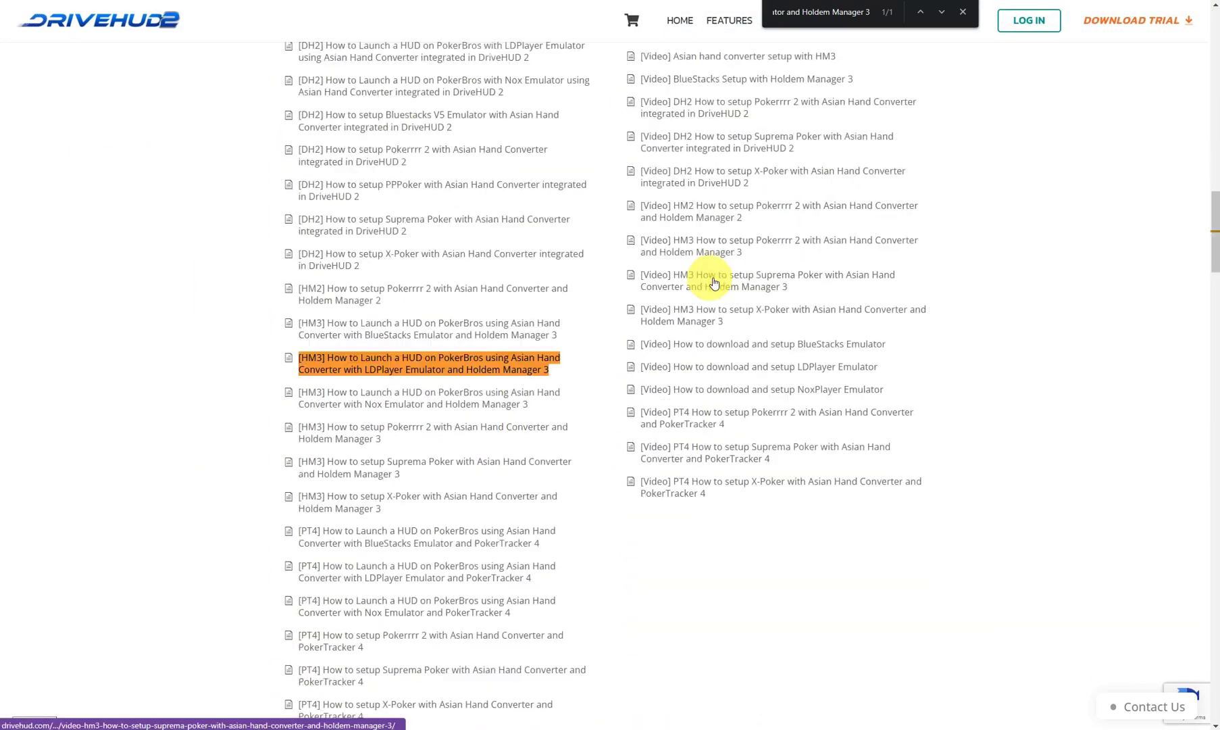
{"action": "scroll", "coordinate": [715, 282], "scroll_direction": "down", "scroll_amount": 15}
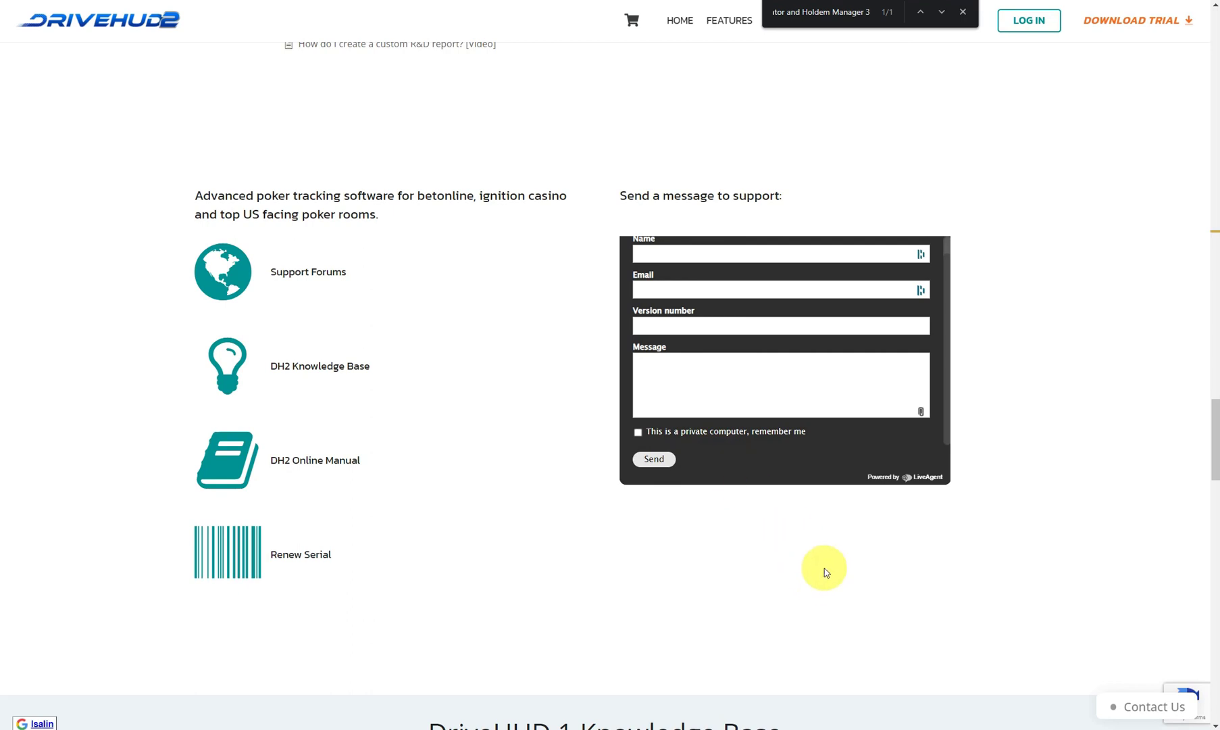
Switch to Asian Hand Converter and open its support message form beside the main window.
{"action": "left_click", "coordinate": [852, 713]}
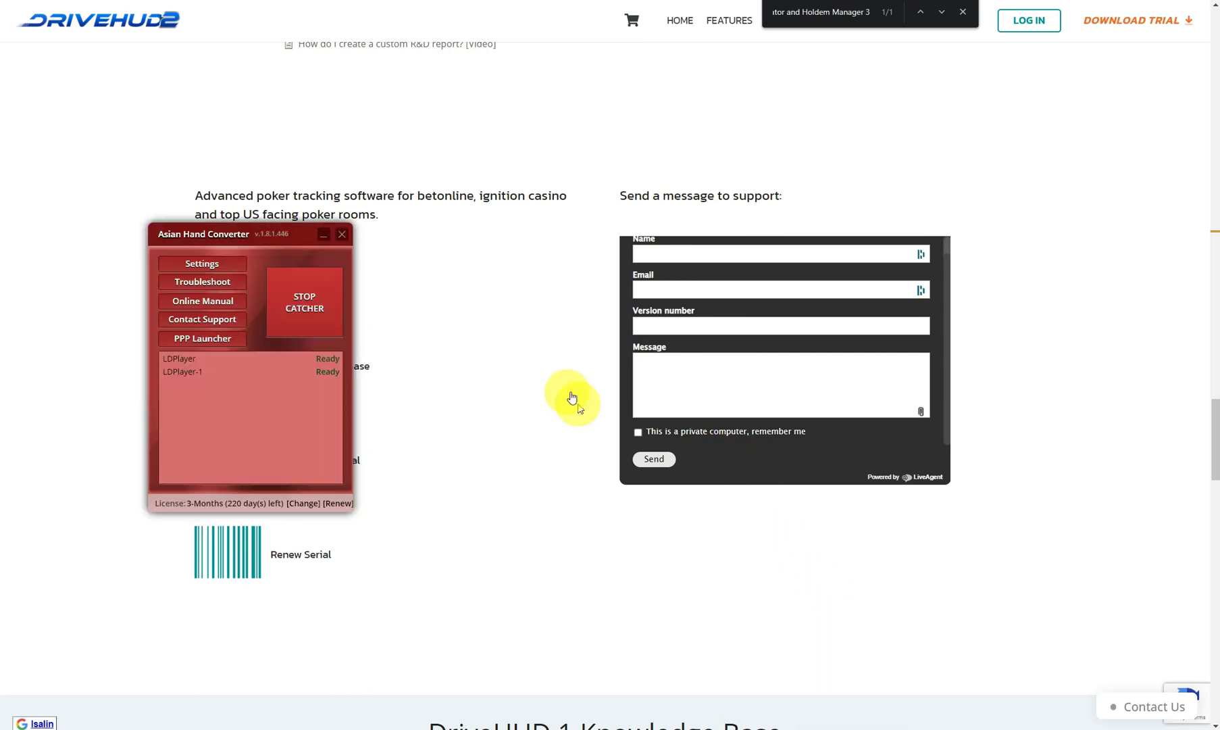
{"action": "left_click_drag", "start_coordinate": [260, 235], "coordinate": [403, 233]}
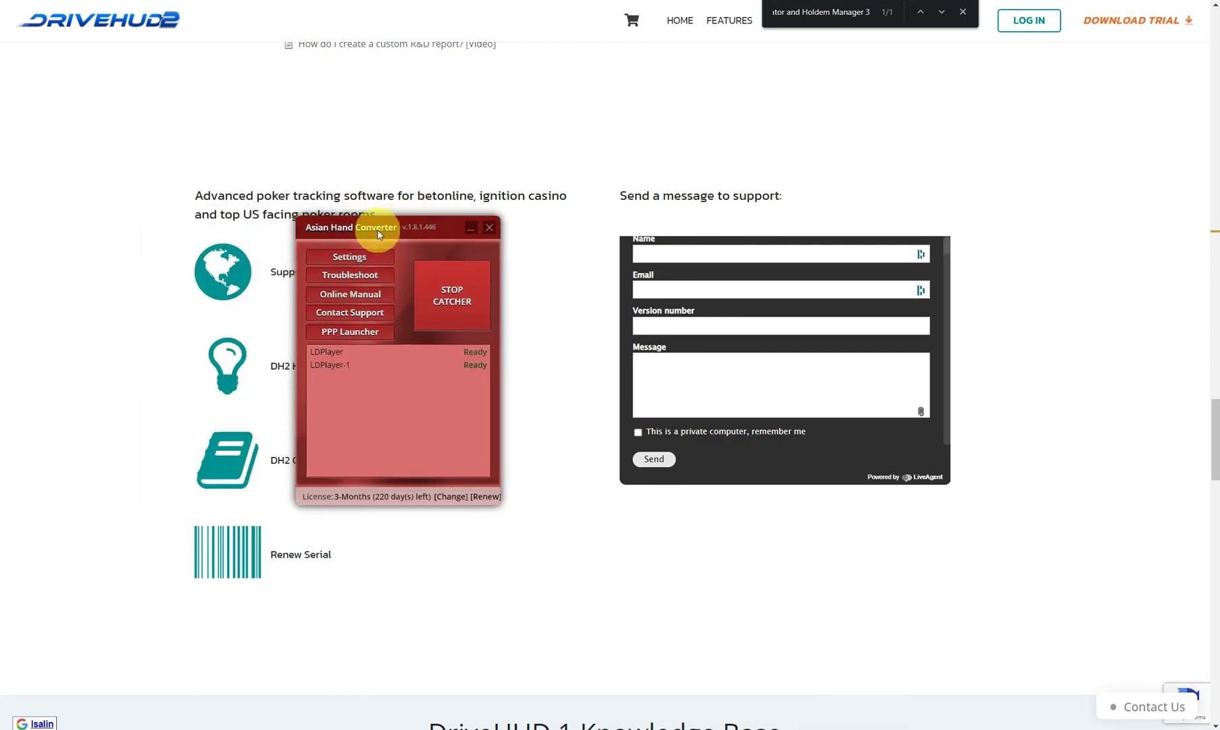
{"action": "left_click", "coordinate": [393, 314]}
{"action": "left_click_drag", "start_coordinate": [497, 249], "coordinate": [876, 248]}
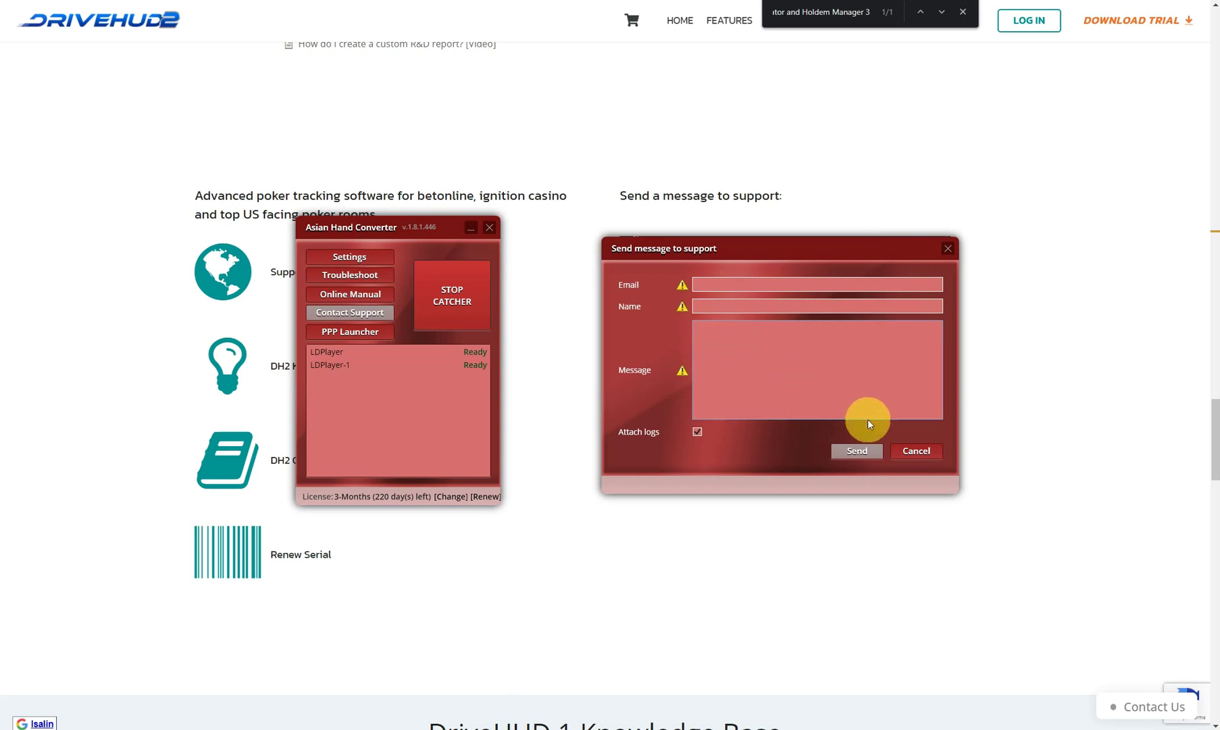
Dismiss Asian Hand Converter's support message form and main window, and view the DriveHUD 2 website's Contact Us form.
{"action": "left_click", "coordinate": [915, 450]}
{"action": "left_click", "coordinate": [468, 229]}
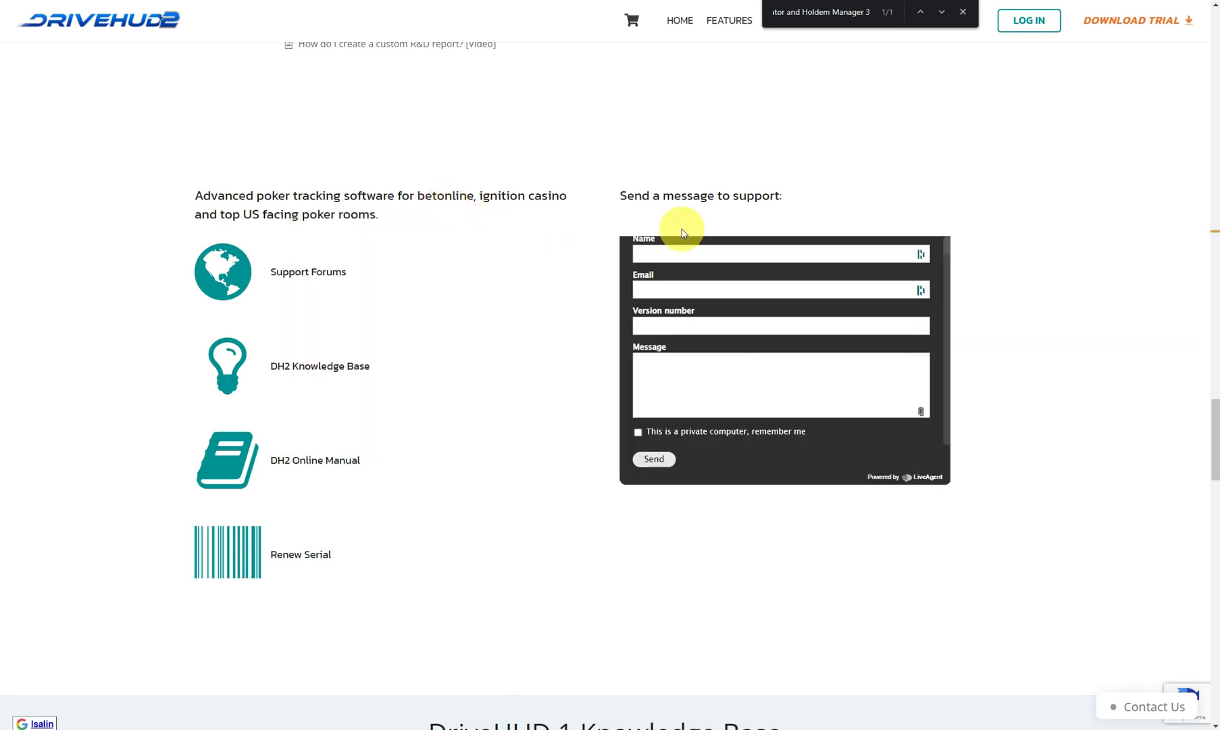
{"action": "left_click", "coordinate": [1140, 714]}
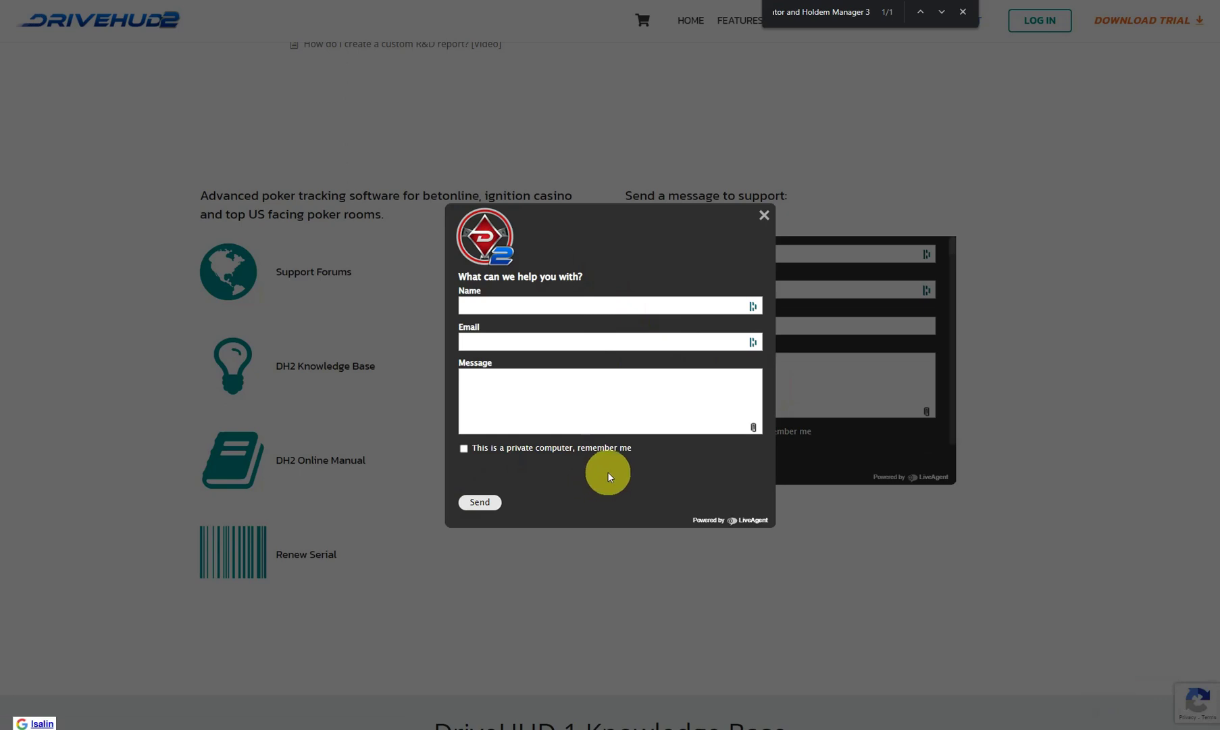
{"action": "left_click", "coordinate": [764, 215]}
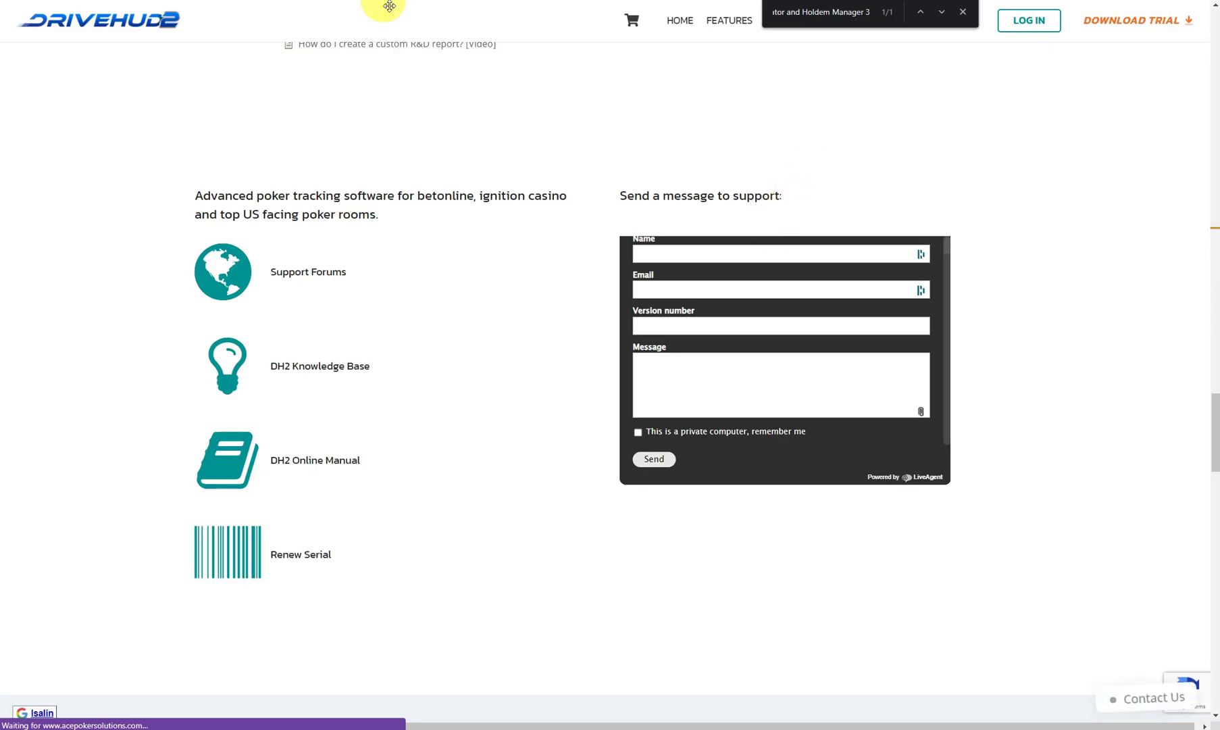
Open the knowledge base article "[HM3] How to Launch a HUD on PokerBros using Asian Hand Converter with LDPlayer Emulator and Holdem Manager 3".
{"action": "key", "text": "Home"}
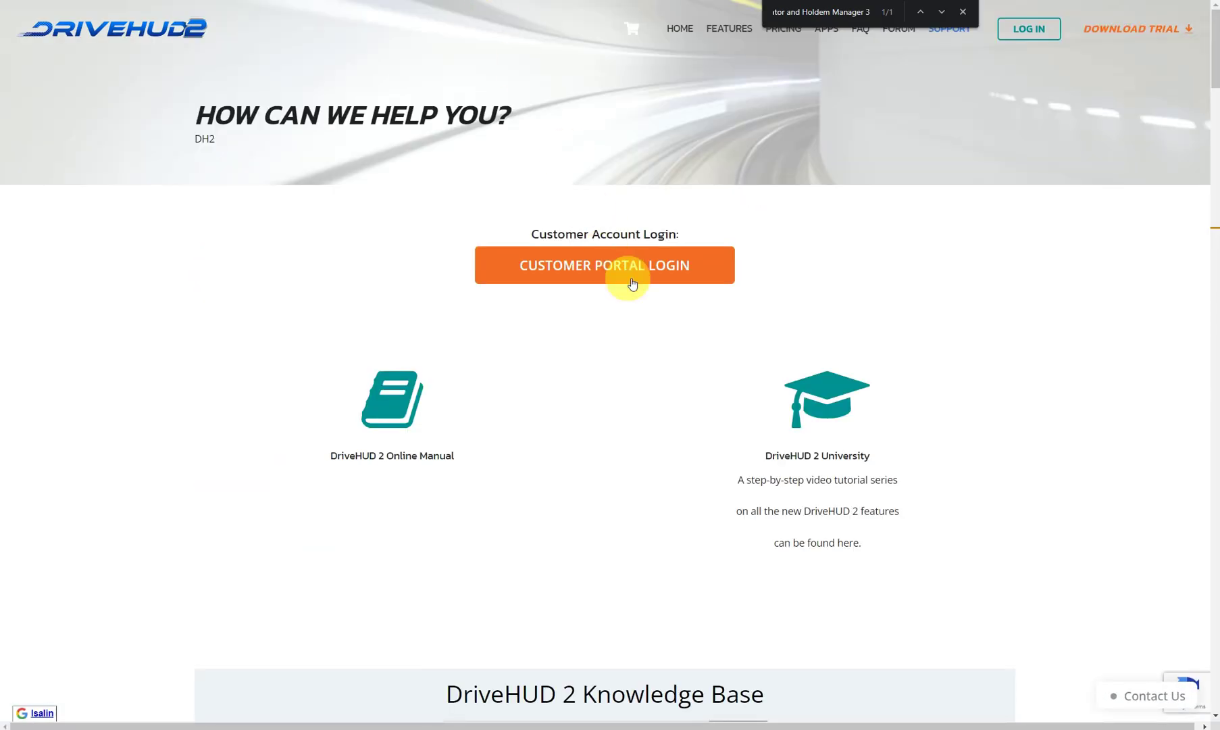
{"action": "scroll", "coordinate": [648, 378], "scroll_direction": "down", "scroll_amount": 5}
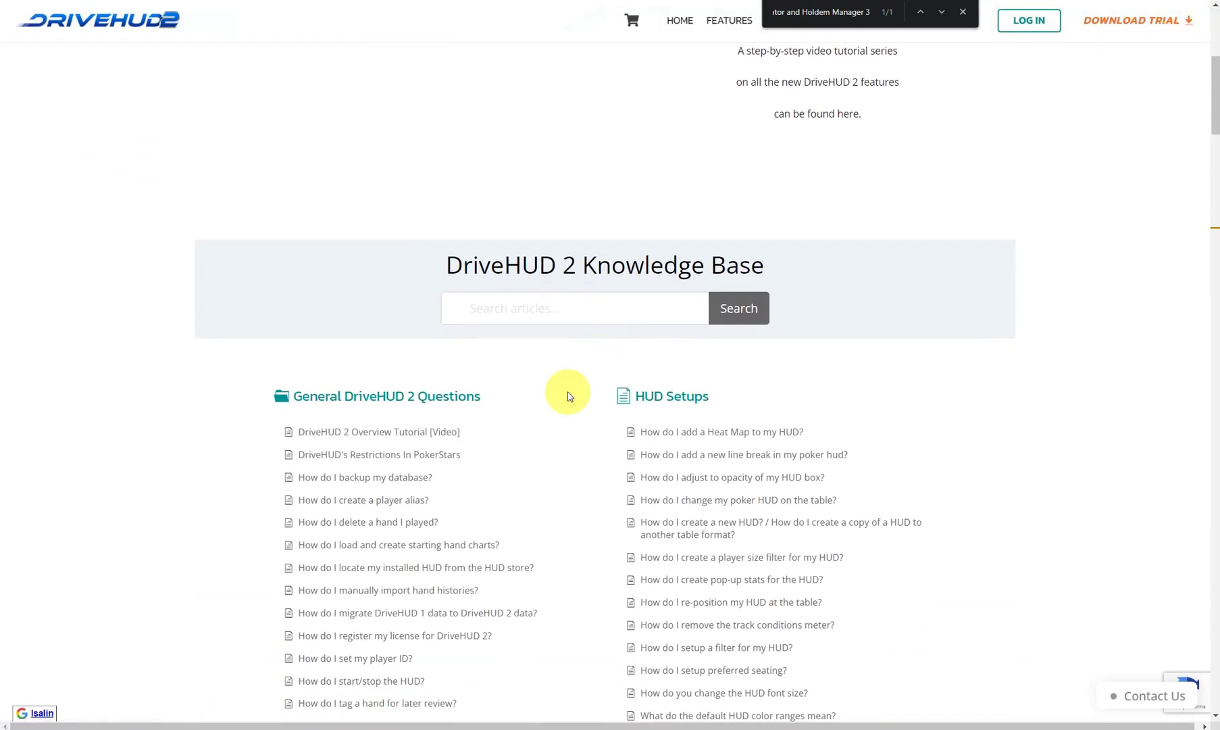
{"action": "scroll", "coordinate": [568, 396], "scroll_direction": "down", "scroll_amount": 6}
{"action": "scroll", "coordinate": [576, 402], "scroll_direction": "down", "scroll_amount": 10}
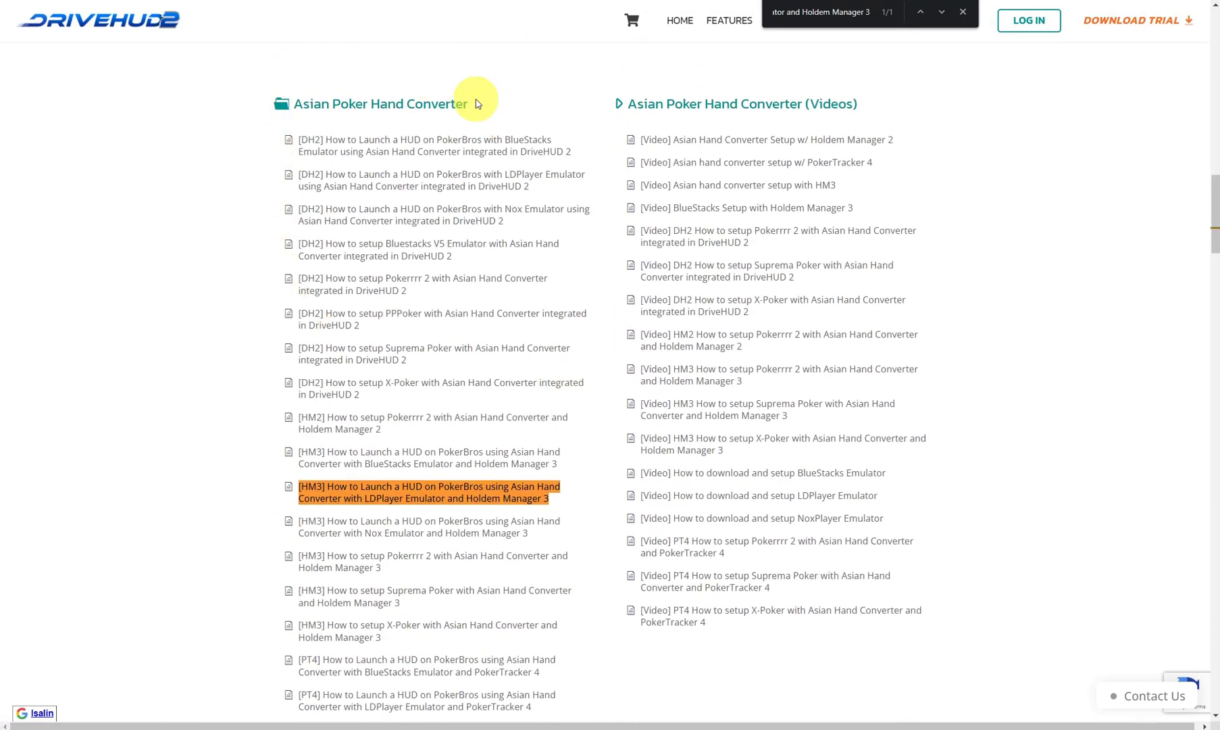
{"action": "scroll", "coordinate": [473, 108], "scroll_direction": "down", "scroll_amount": 3}
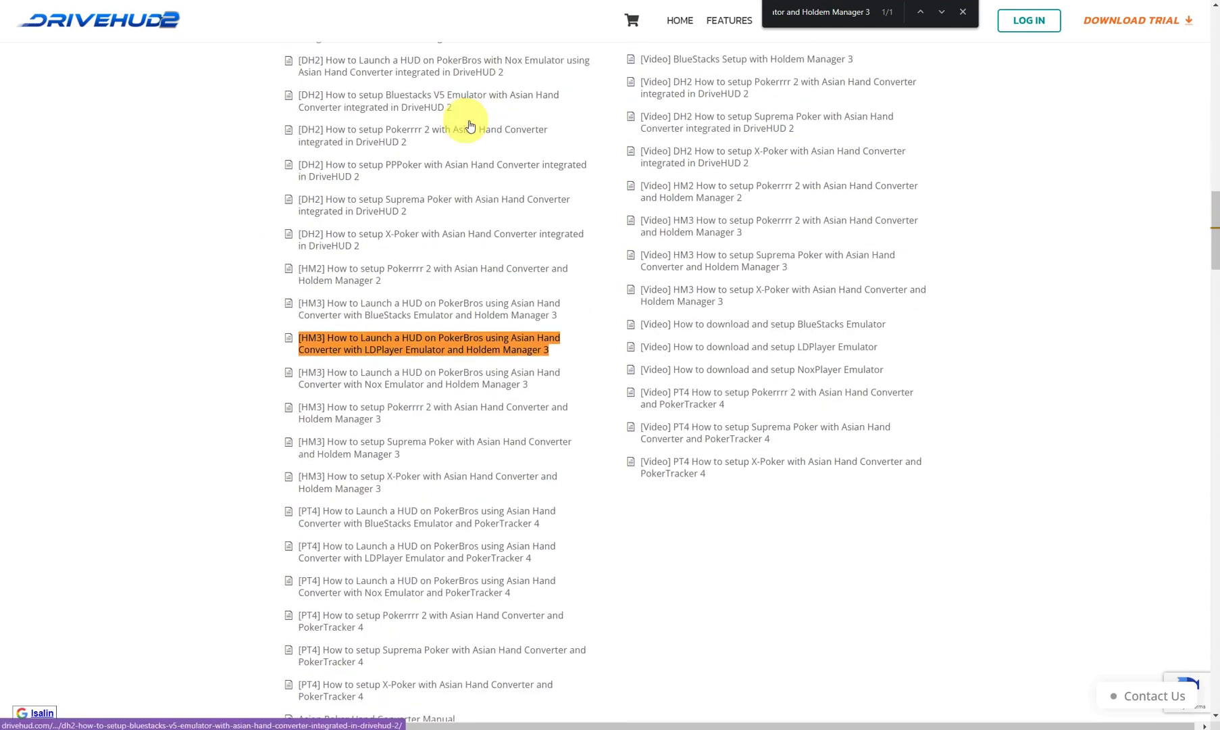
{"action": "left_click", "coordinate": [333, 298]}
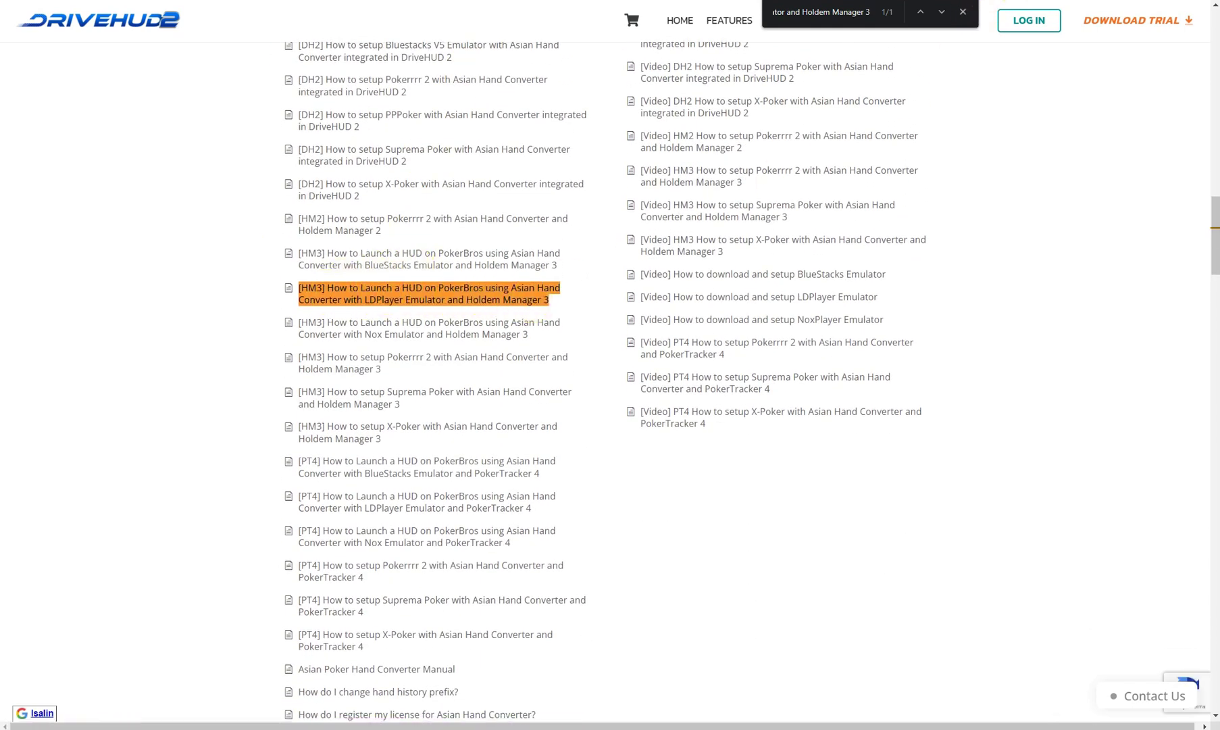
{"action": "left_click", "coordinate": [992, 4]}
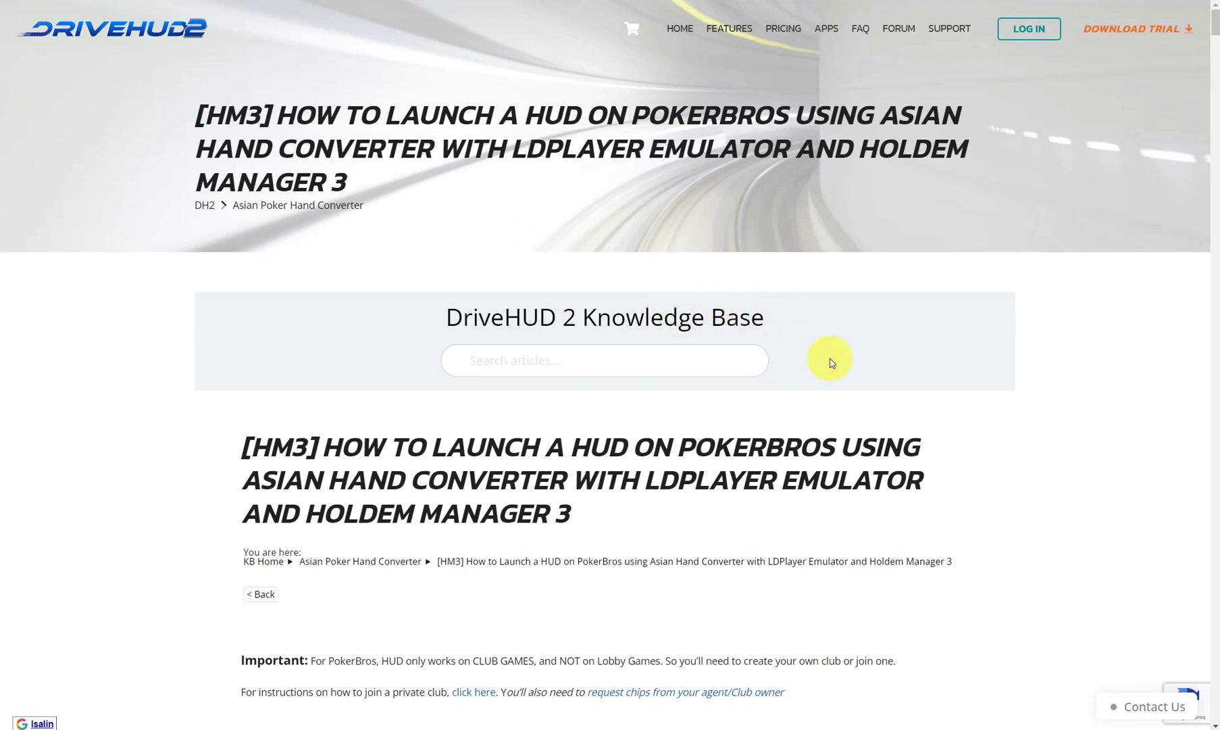
Look through the article's important notes and its LDPlayer V5 download and setup instructions.
{"action": "scroll", "coordinate": [842, 385], "scroll_direction": "down", "scroll_amount": 1}
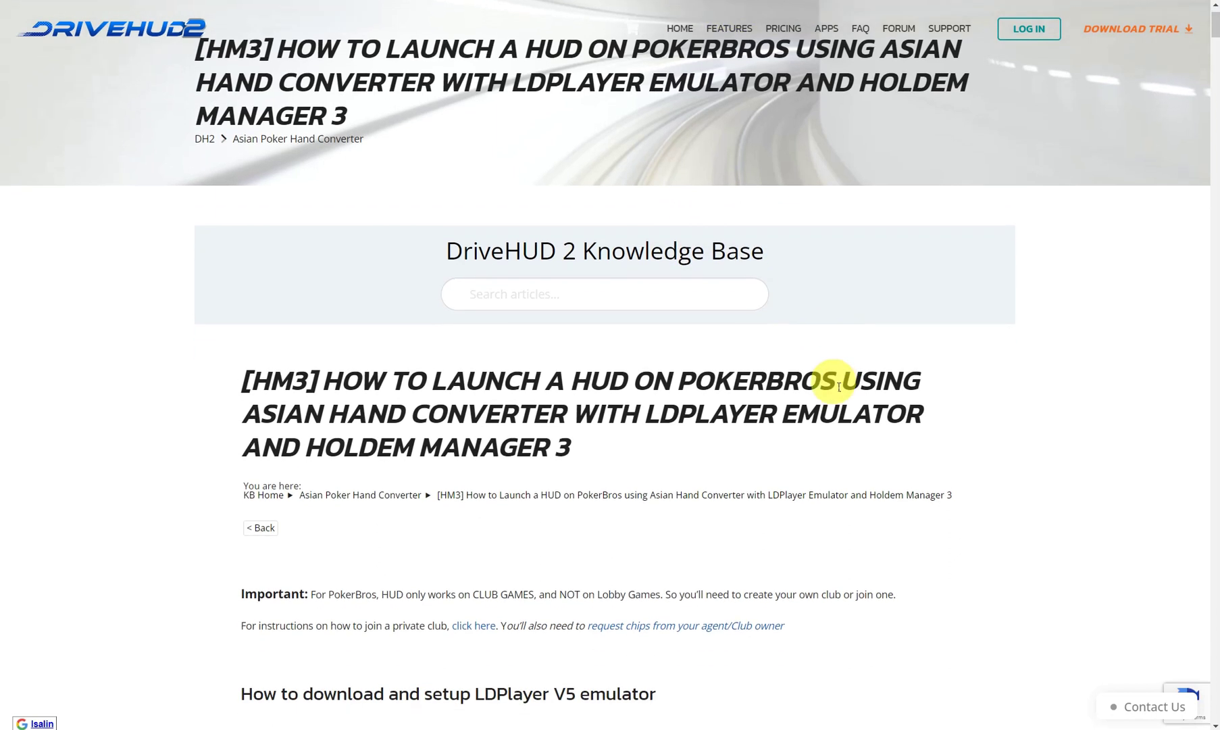
{"action": "scroll", "coordinate": [838, 427], "scroll_direction": "down", "scroll_amount": 3}
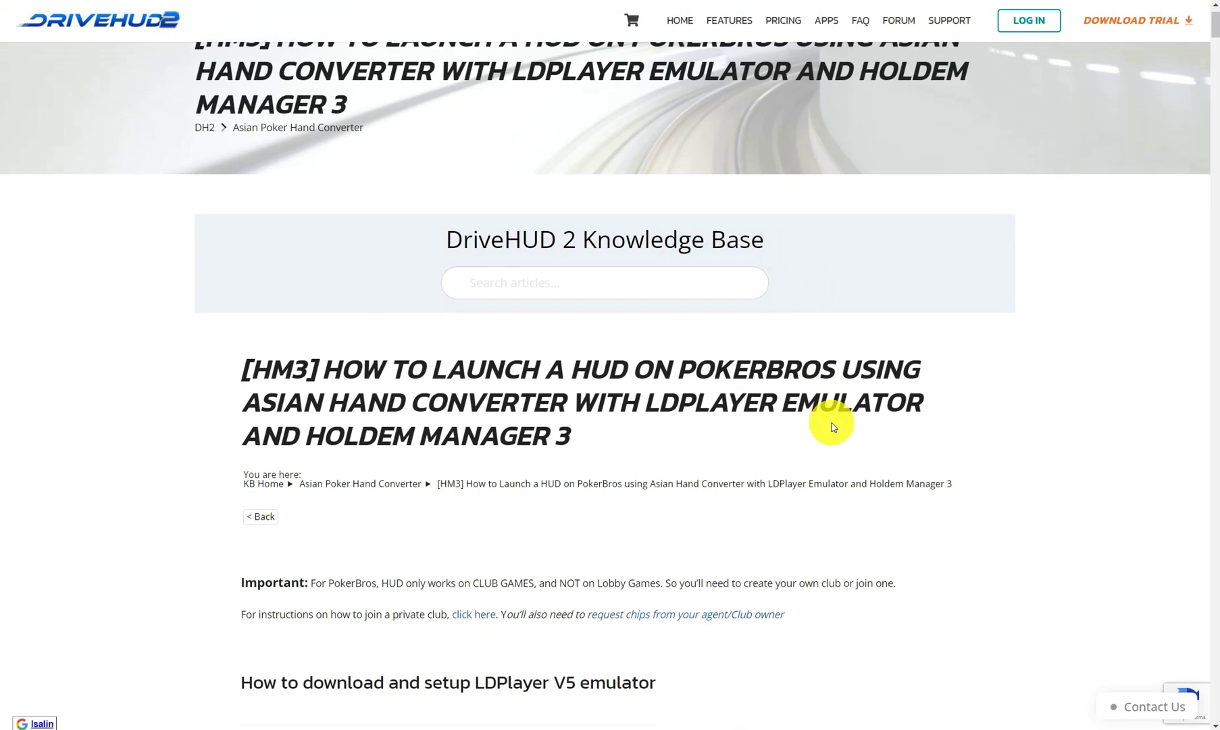
{"action": "scroll", "coordinate": [832, 437], "scroll_direction": "down", "scroll_amount": 2}
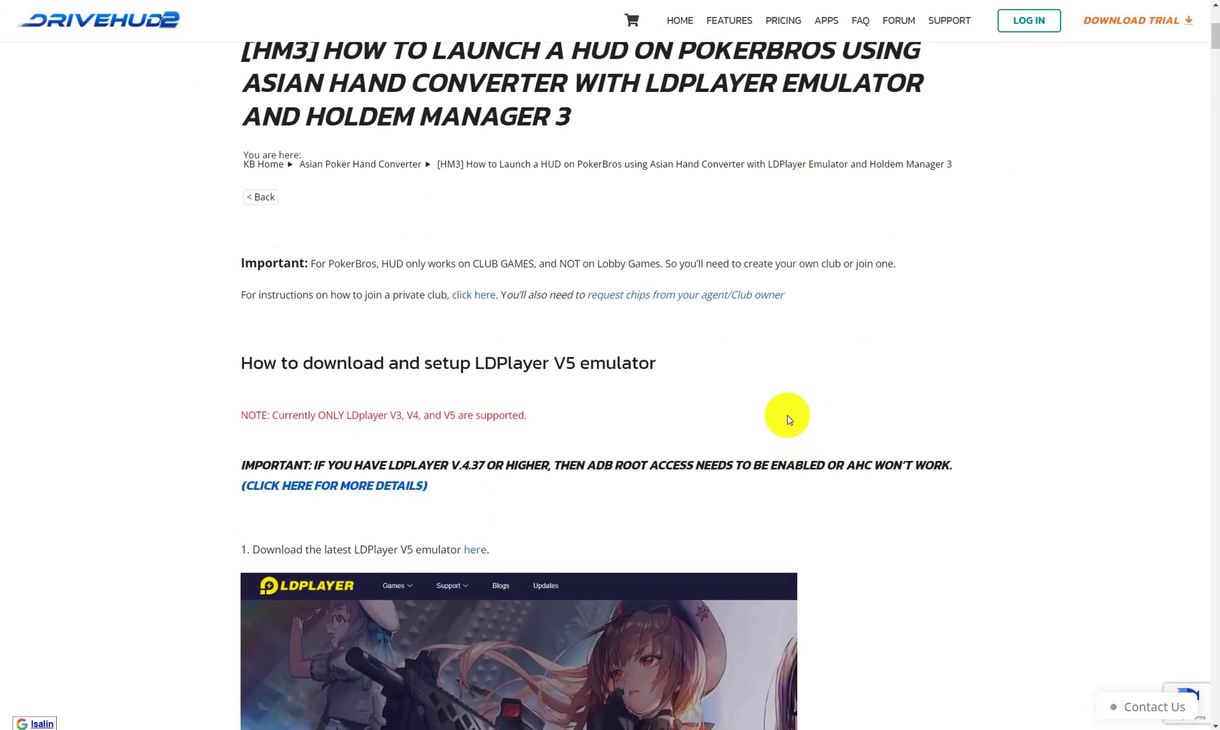
{"action": "scroll", "coordinate": [756, 403], "scroll_direction": "down", "scroll_amount": 2}
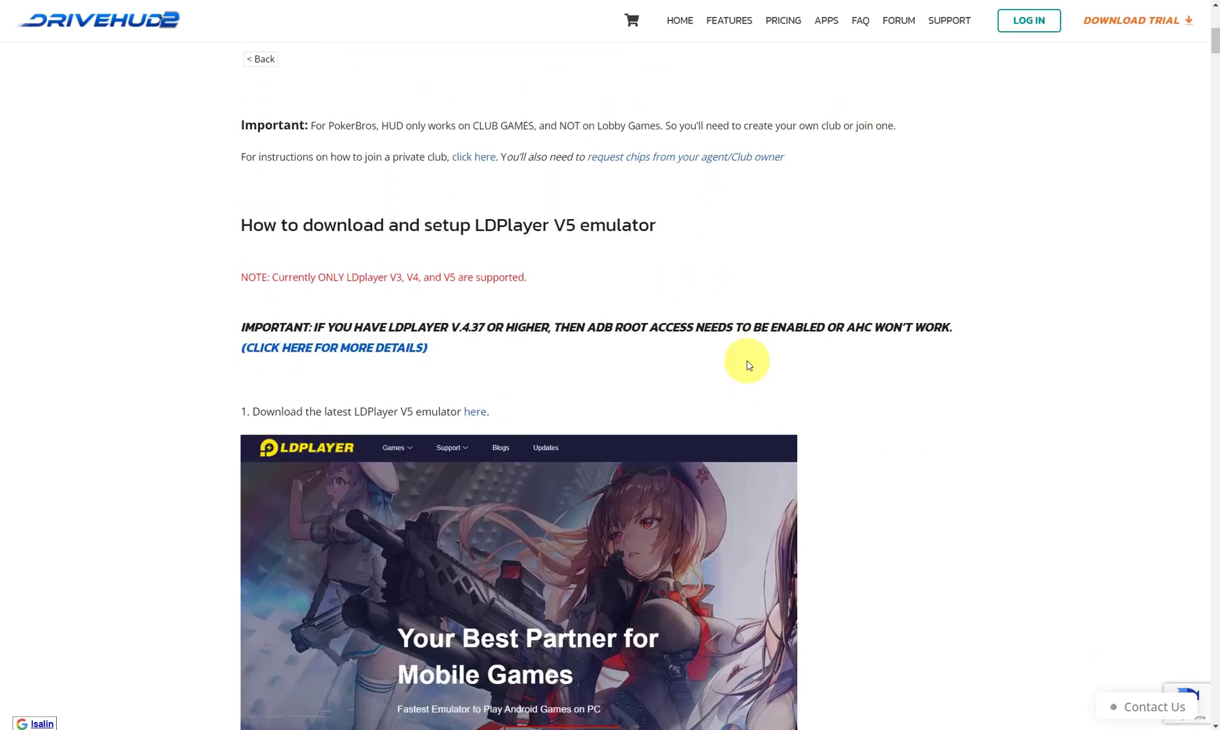
{"action": "scroll", "coordinate": [862, 390], "scroll_direction": "down", "scroll_amount": 7}
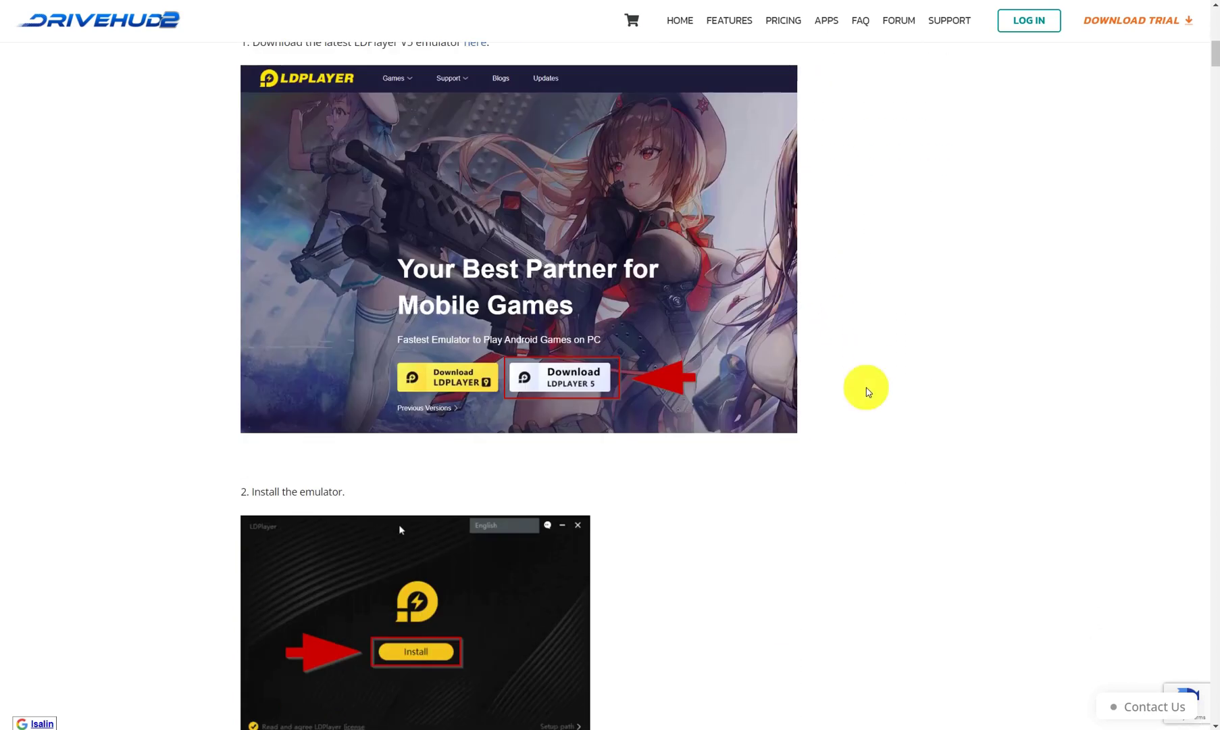
{"action": "scroll", "coordinate": [811, 389], "scroll_direction": "down", "scroll_amount": 2}
{"action": "scroll", "coordinate": [782, 385], "scroll_direction": "up", "scroll_amount": 10}
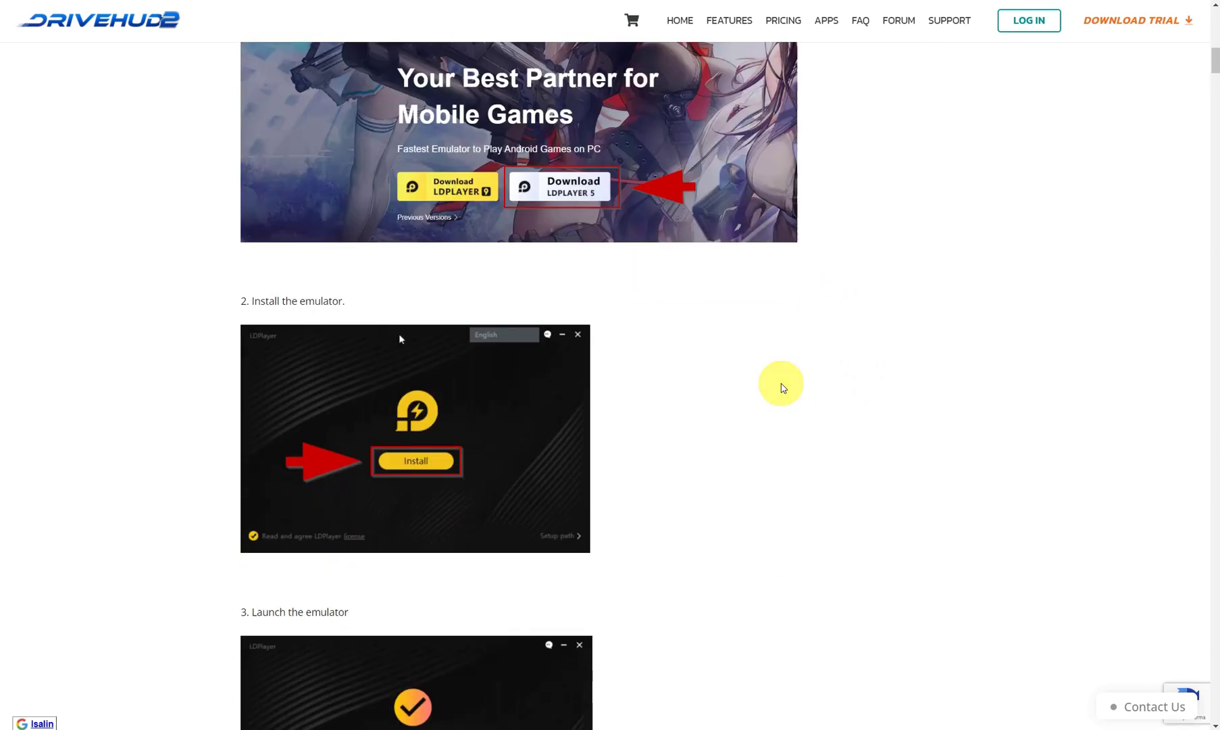
{"action": "scroll", "coordinate": [781, 391], "scroll_direction": "up", "scroll_amount": 4}
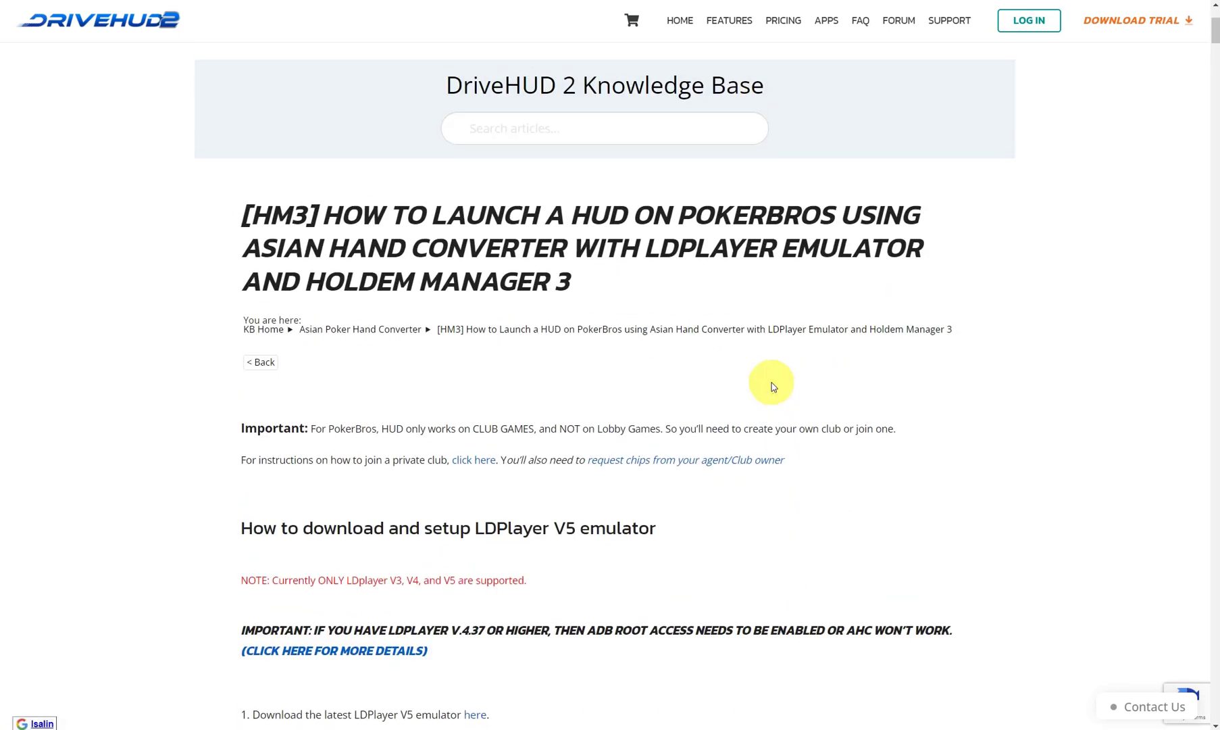